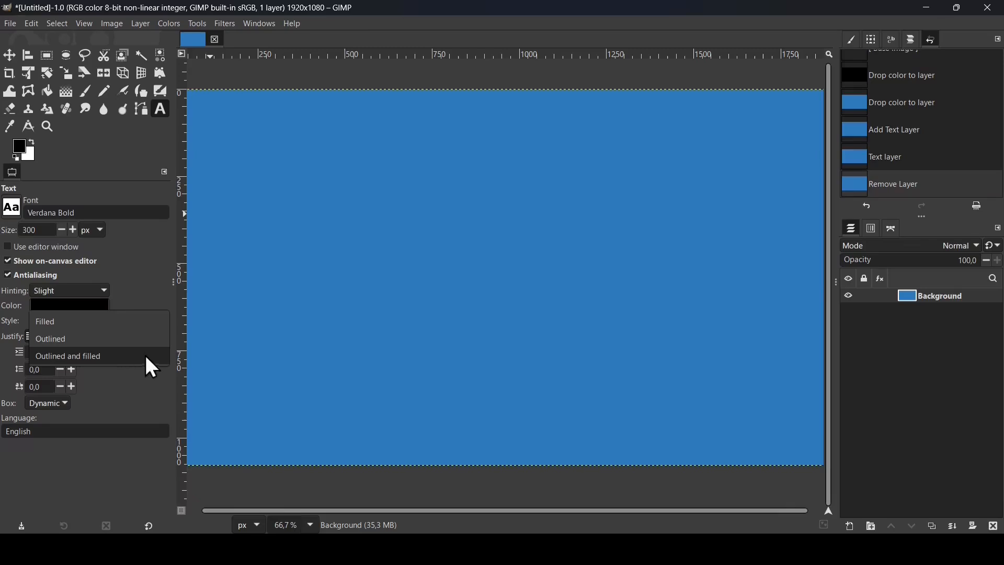
Add the text "GIMP 3.0" to the blue canvas with the Filled text style
click(137, 335)
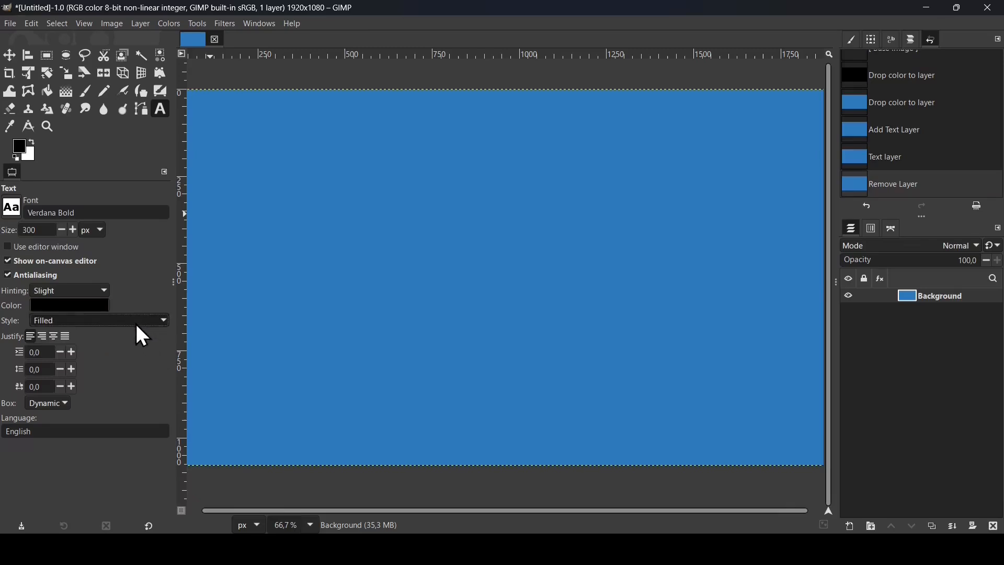
click(272, 223)
text(G)
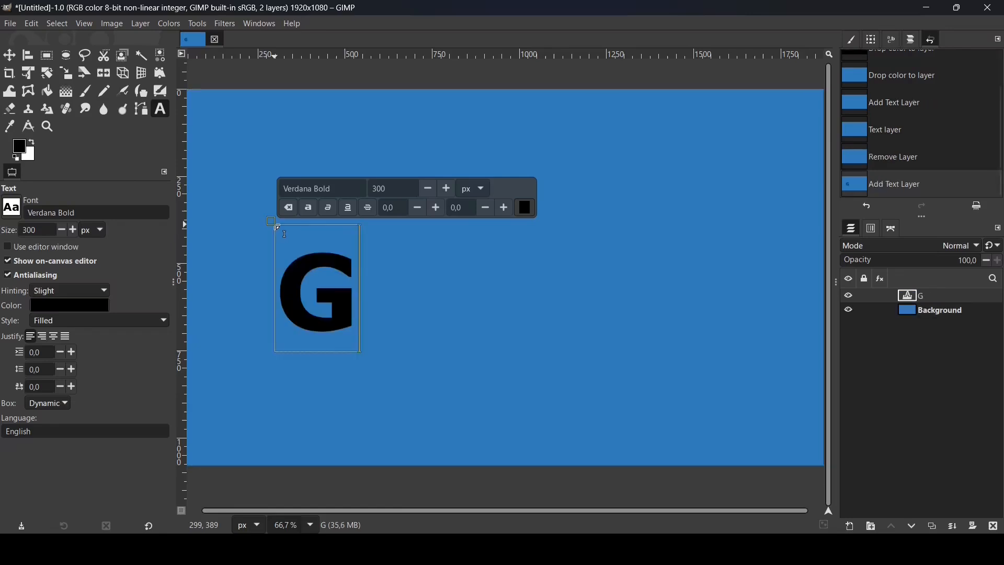
text(IMP 3.0)
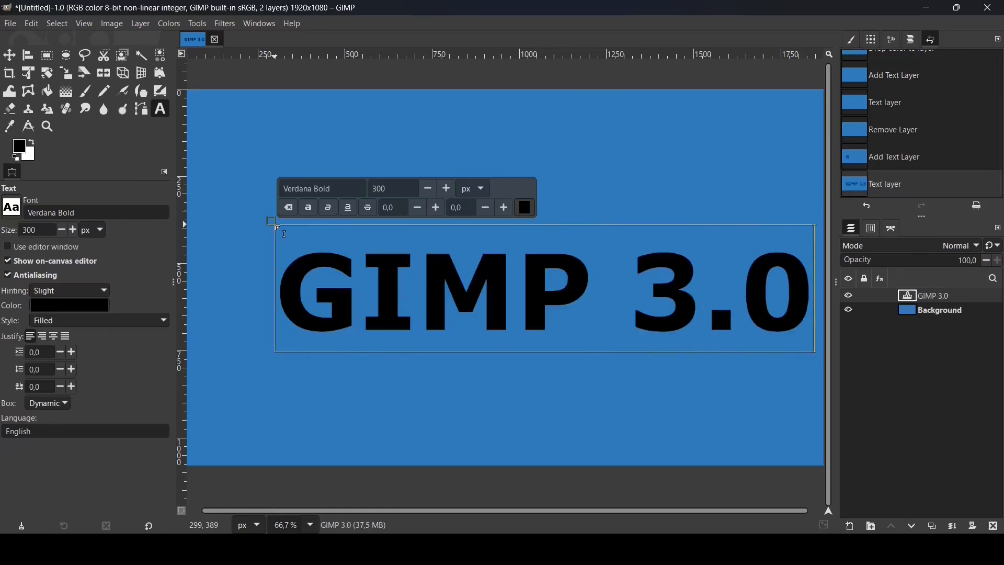
Centre the text layer horizontally and vertically relative to the image with the Align tool
click(28, 54)
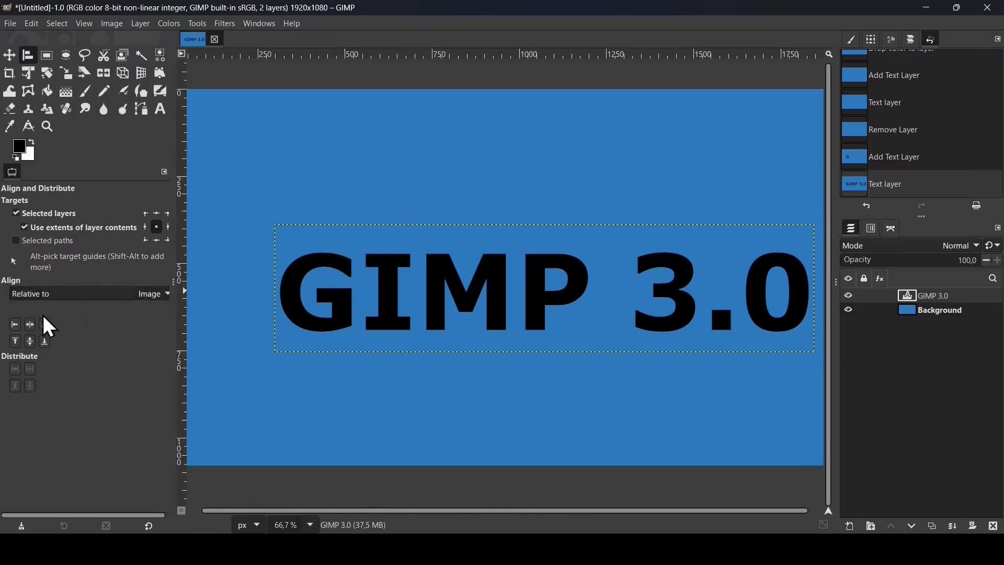
click(29, 324)
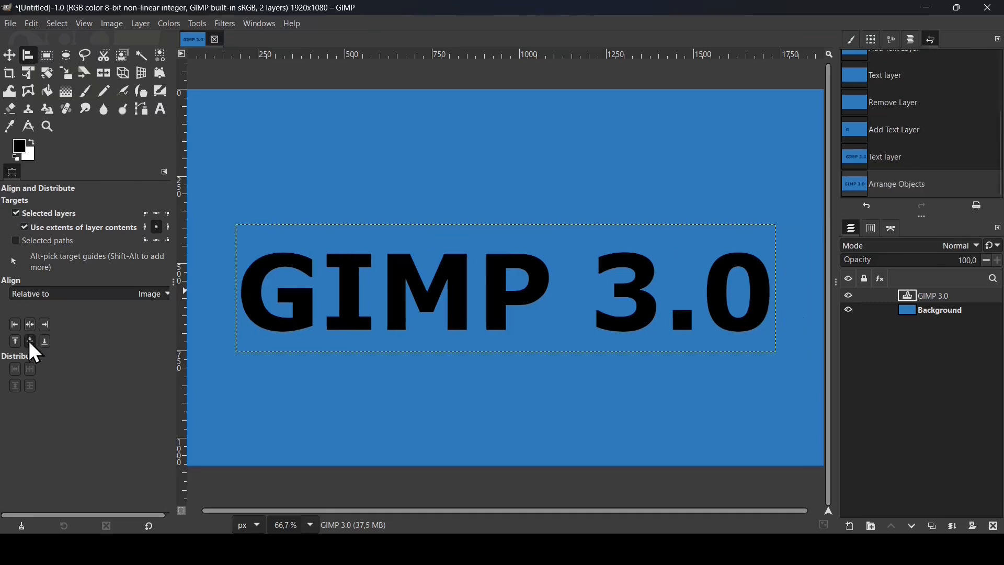
click(30, 342)
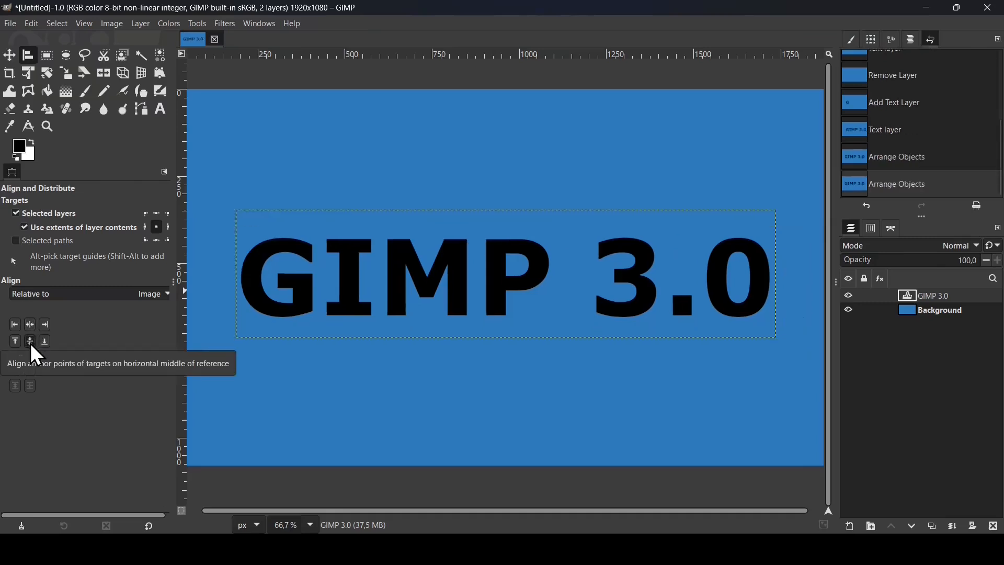
Select all of the "GIMP 3.0" text for editing and set its style to Outlined and filled
click(165, 111)
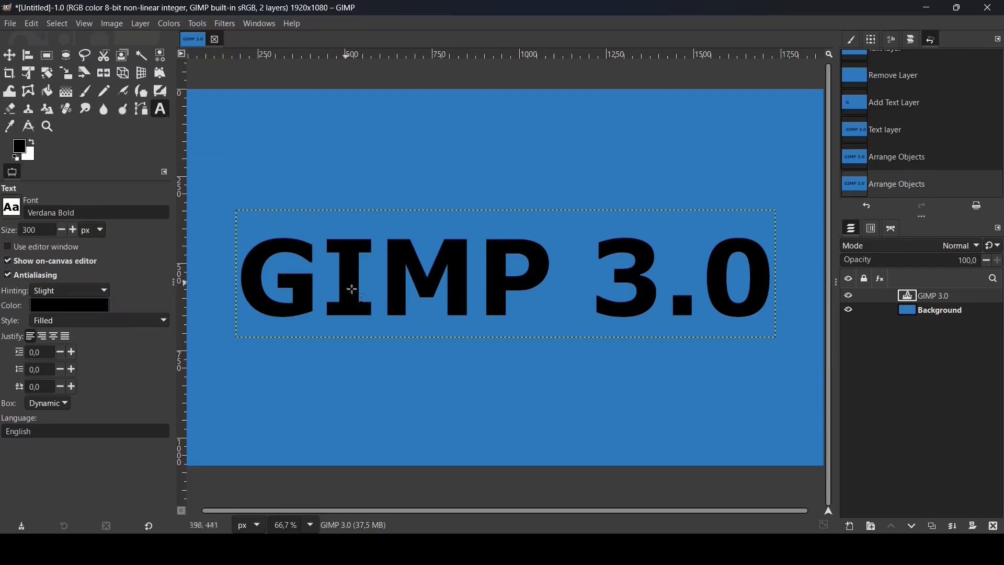
click(356, 267)
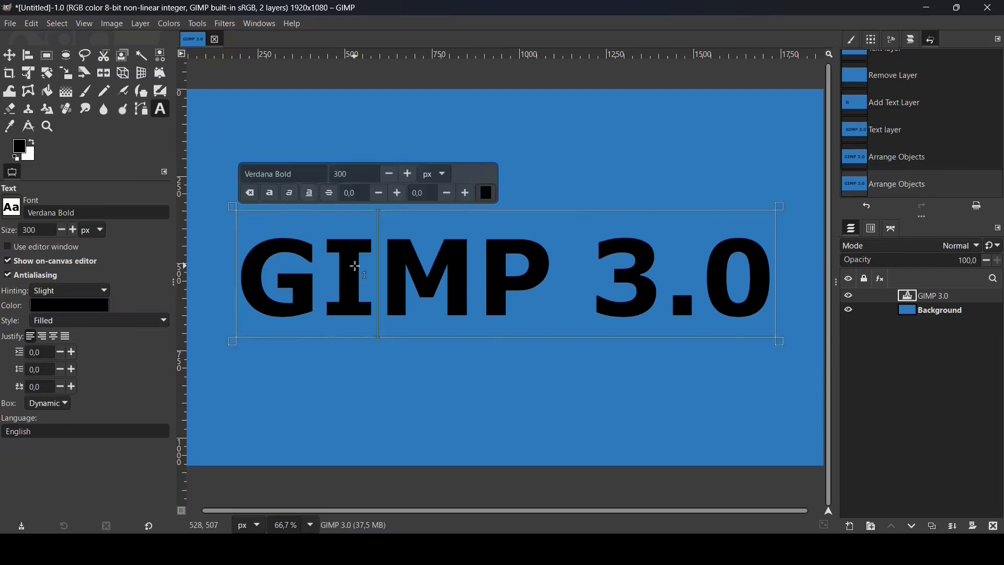
key(ctrl+a)
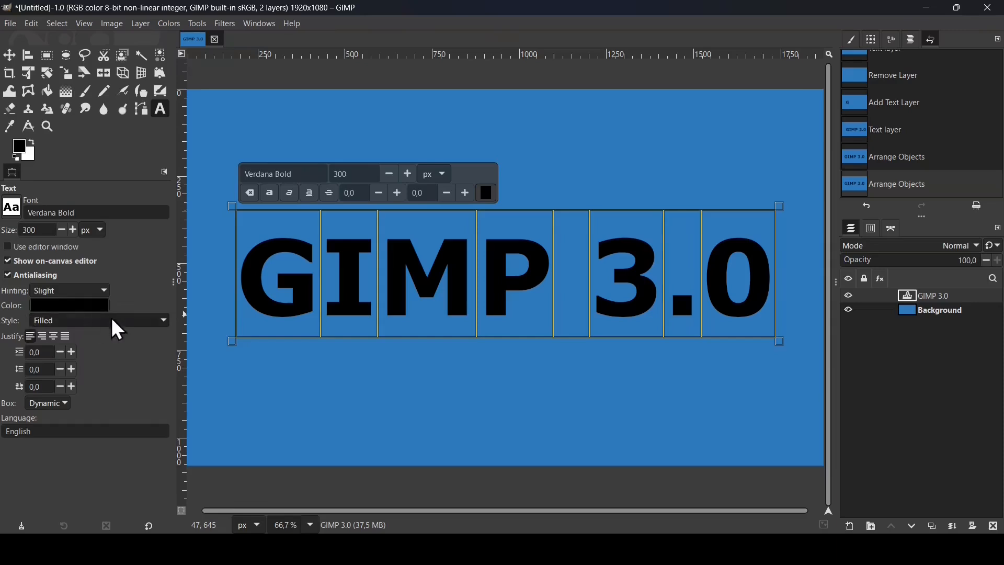
click(159, 319)
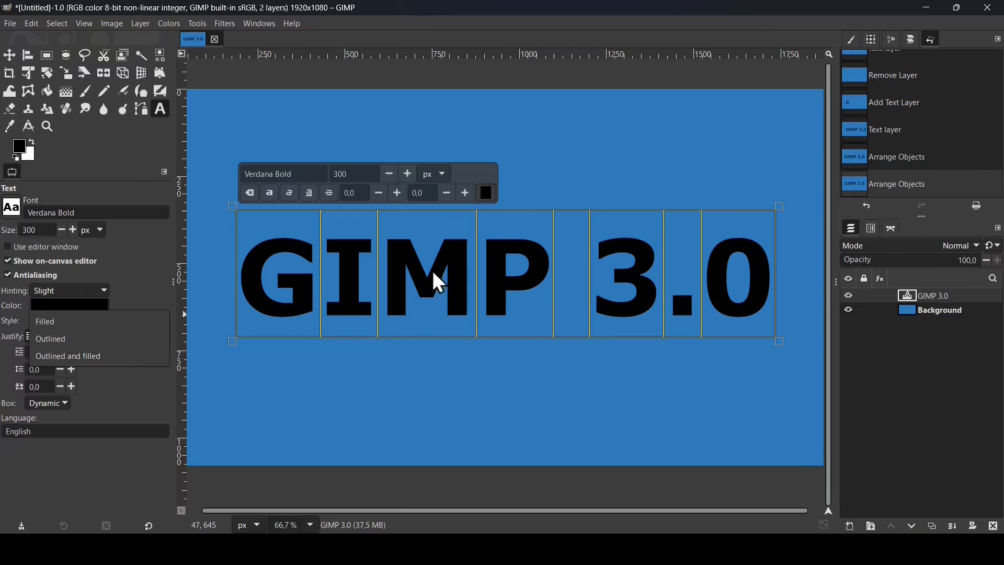
click(104, 358)
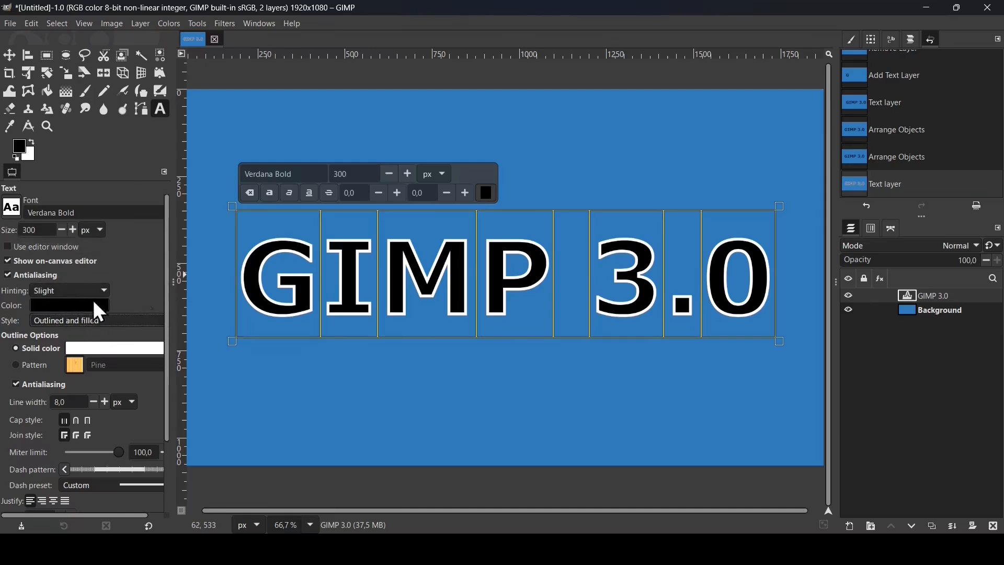
Try red e83030 as the fill colour of the "GIMP 3.0" text, then dismiss the colour choice
click(73, 306)
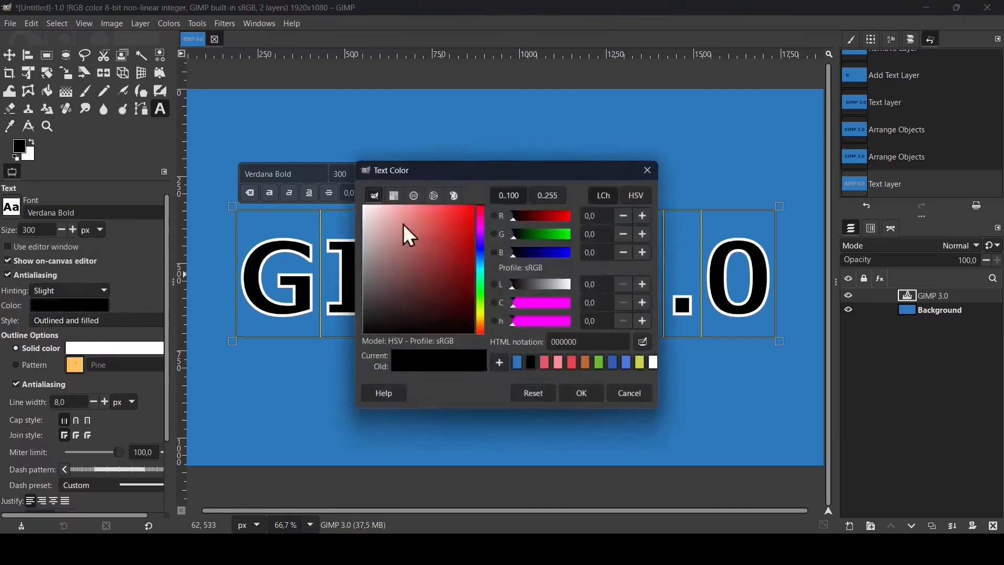
click(451, 216)
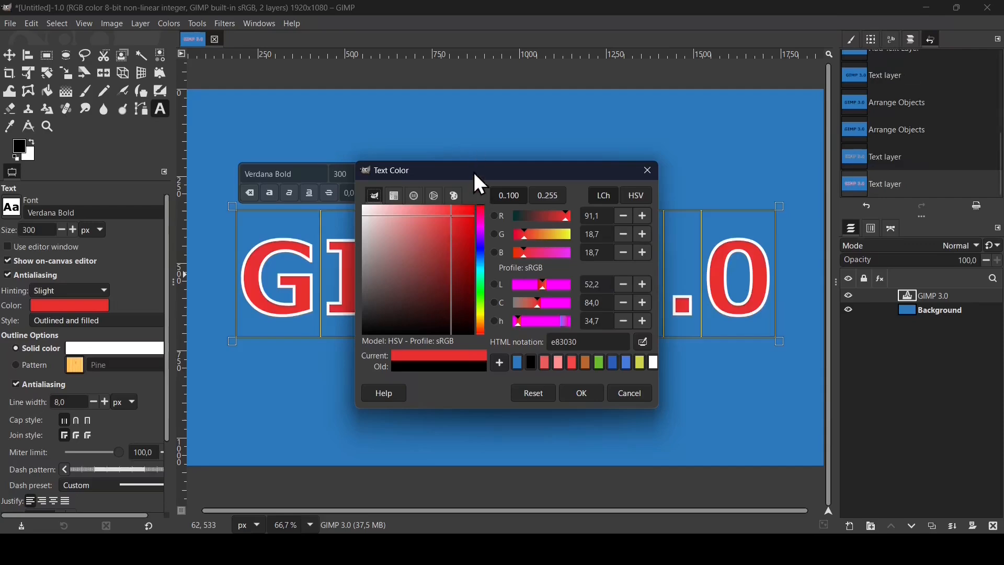
drag(480, 184, 752, 153)
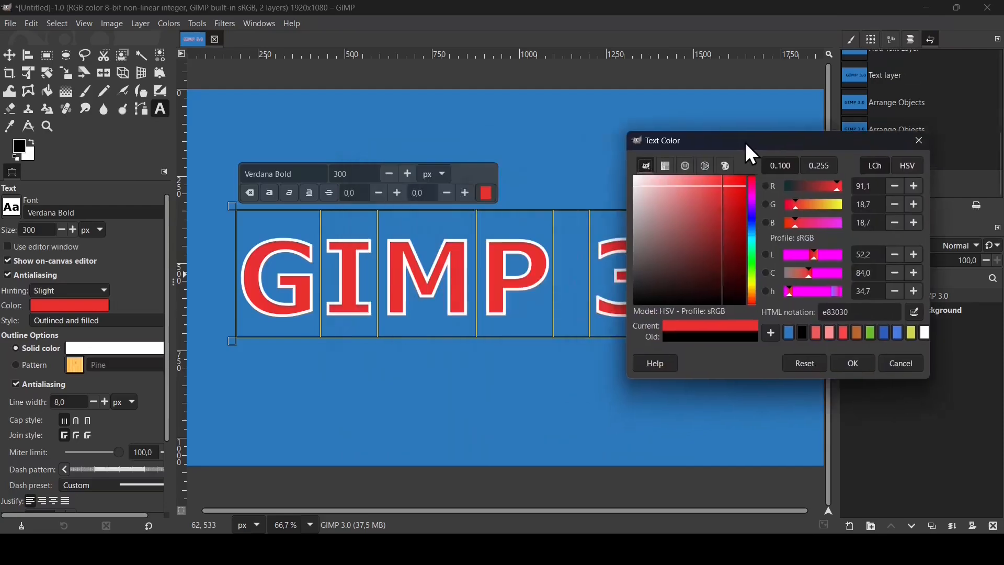
click(920, 142)
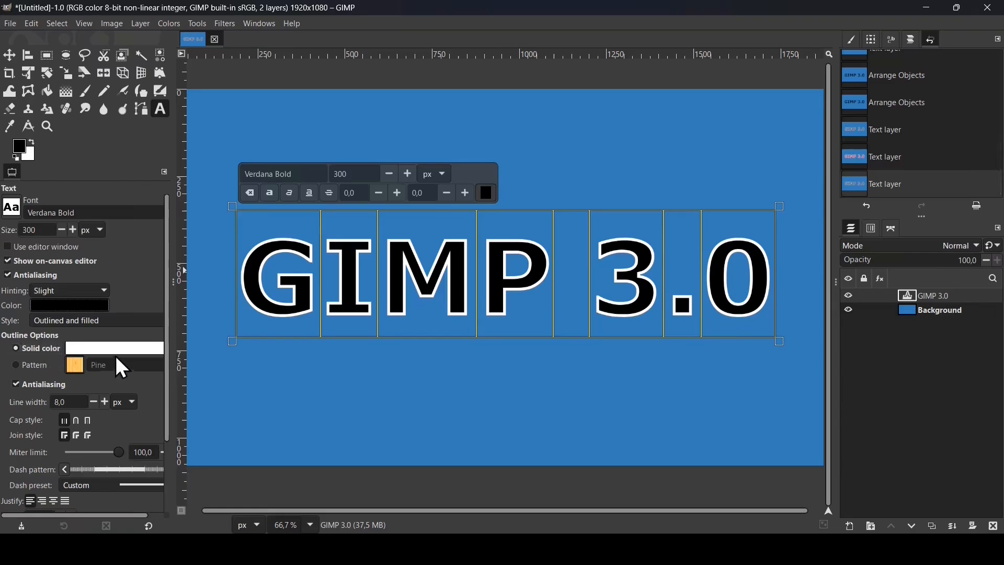
Set the text's solid outline colour to red dd1f1f
click(127, 347)
click(459, 215)
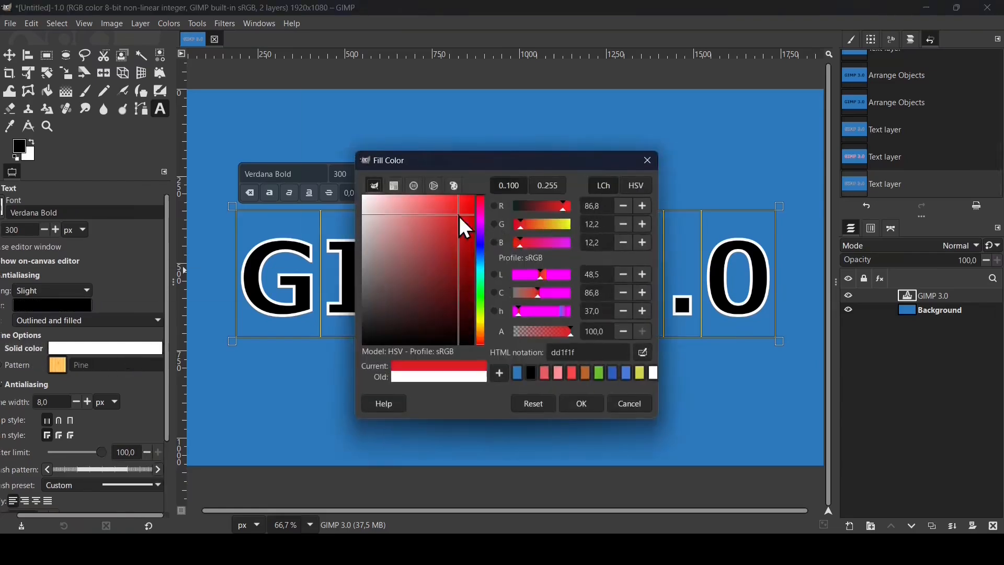
click(582, 404)
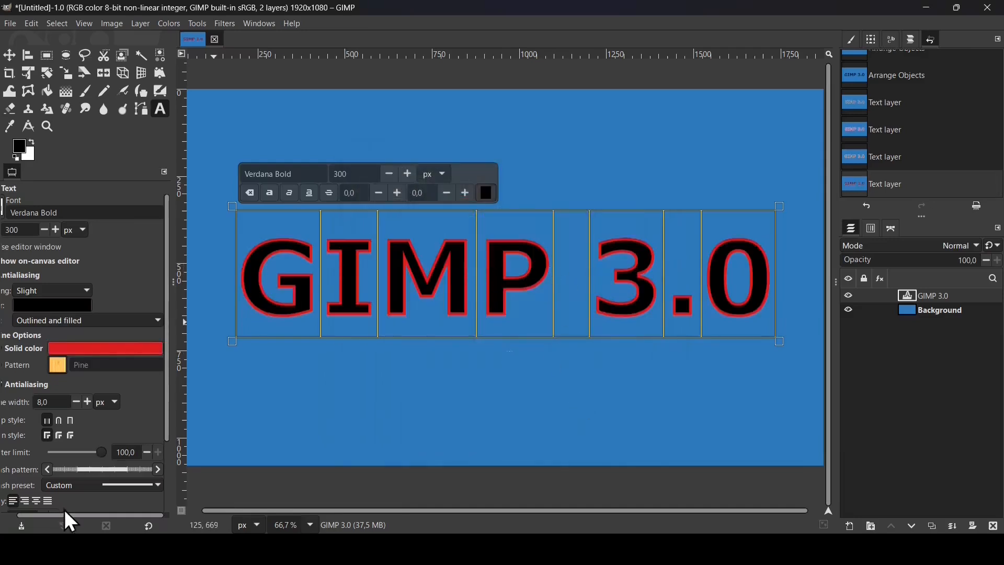
drag(67, 515, 15, 510)
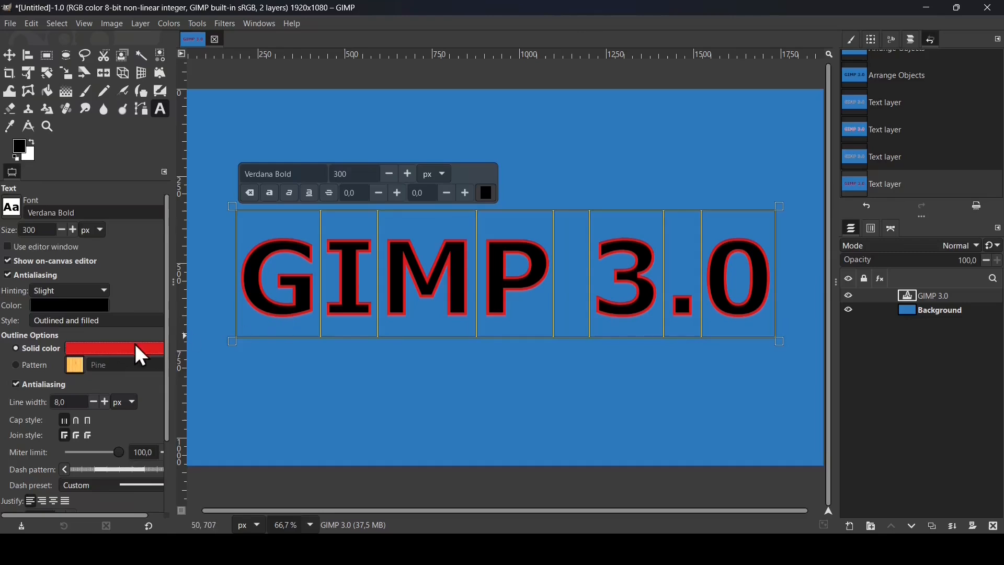
Switch the text outline to a pattern, trying Pastel Stuff and ending with Parque #1
click(40, 366)
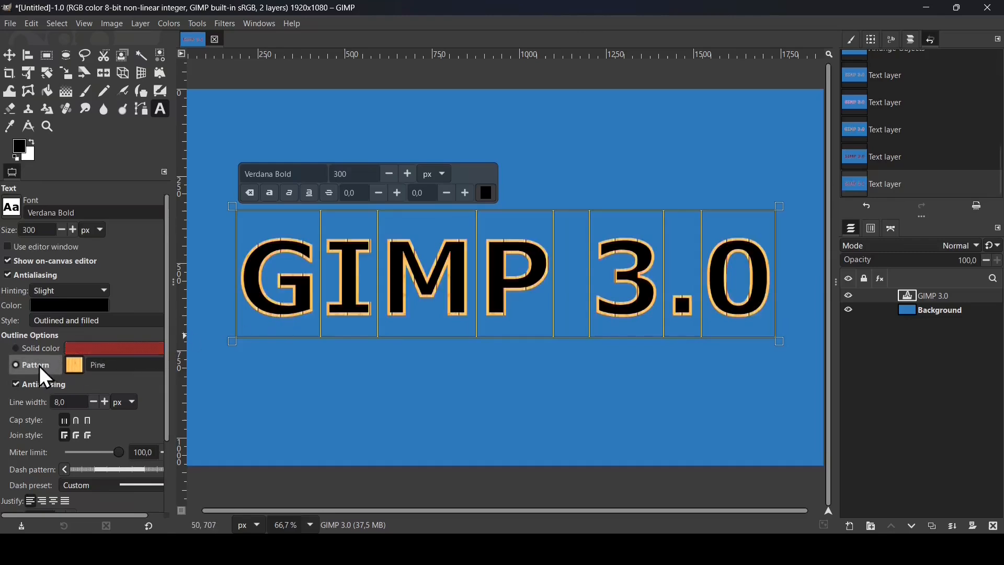
click(74, 365)
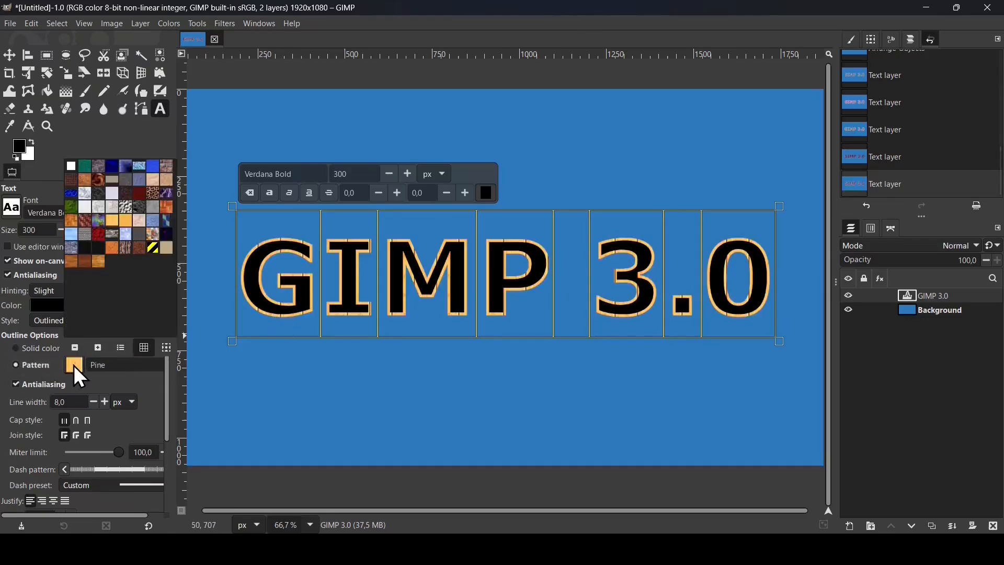
click(96, 224)
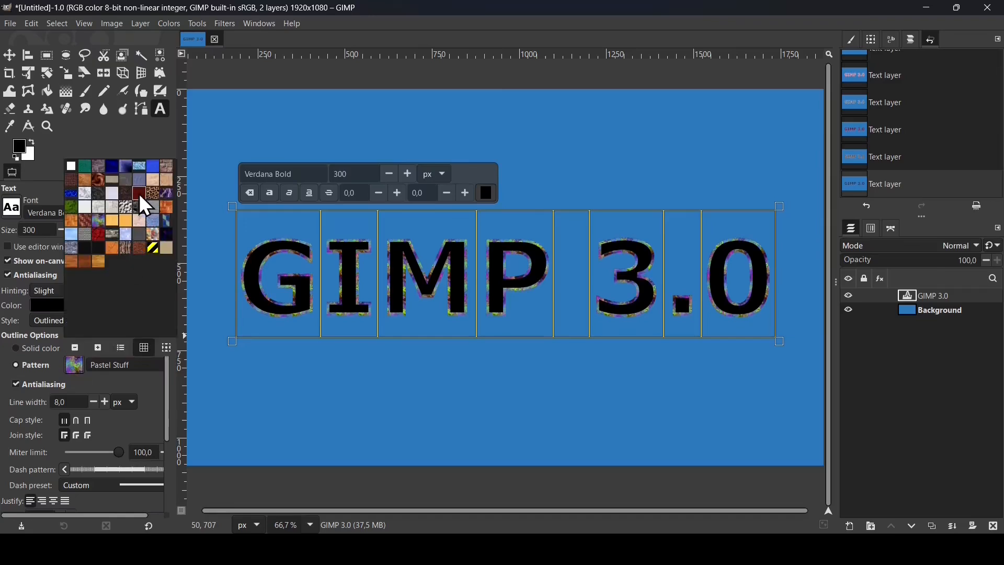
click(140, 193)
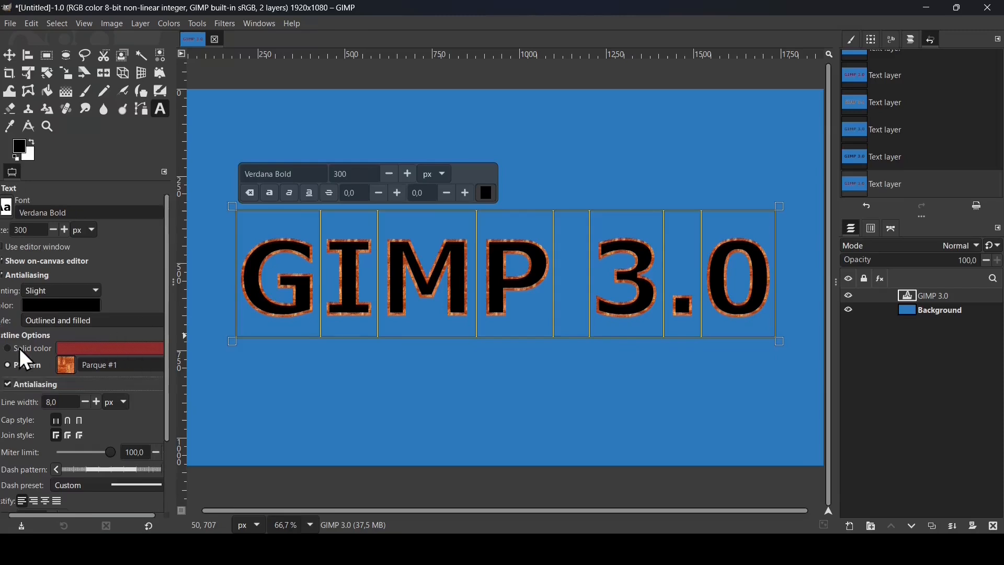
Switch the text outline back to a solid colour and set it to white ffffff
click(30, 349)
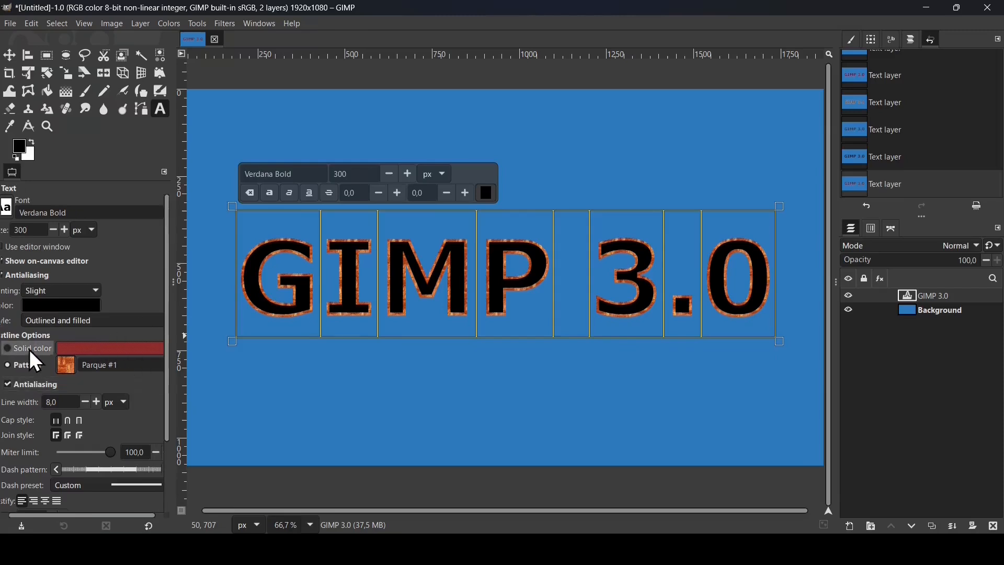
click(111, 347)
drag(400, 206, 353, 186)
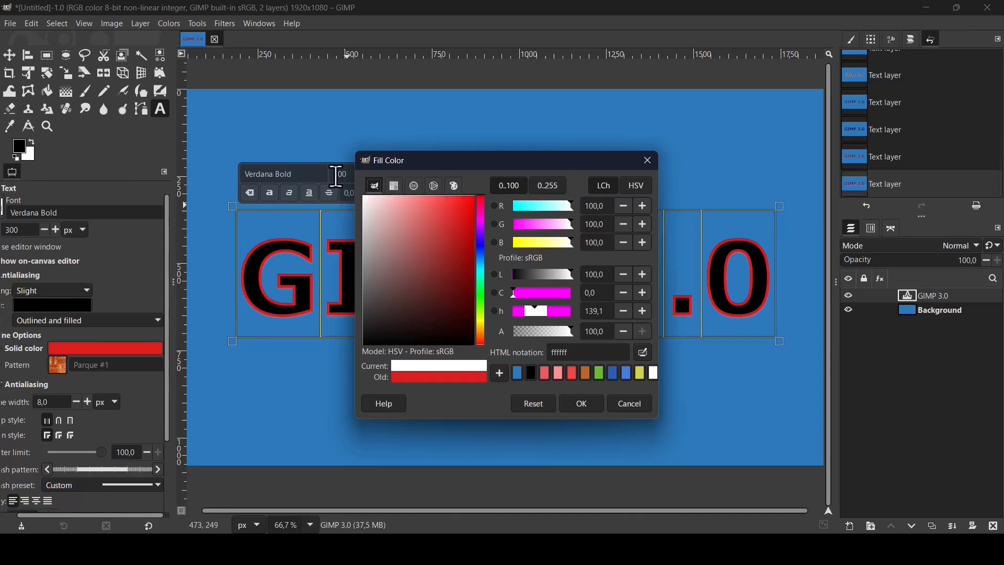
click(576, 404)
drag(122, 514, 105, 514)
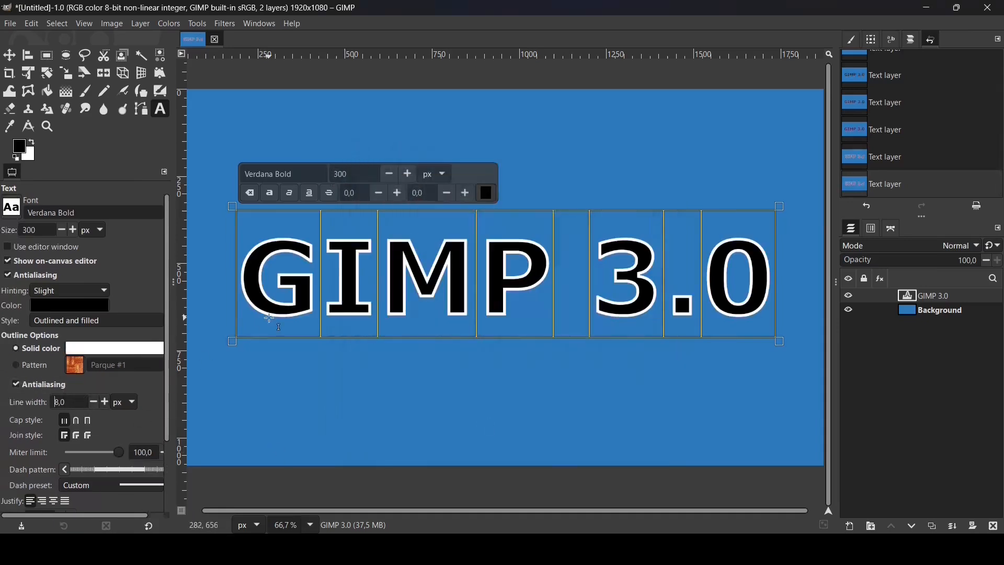
Increase the outline's line width in single steps, then set it to 15 px
click(105, 401)
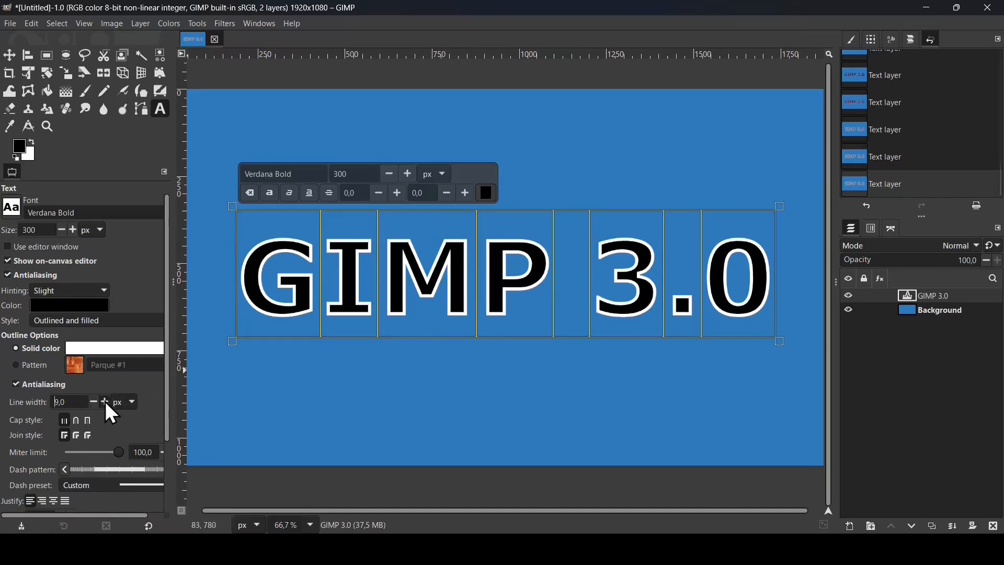
click(105, 401)
click(105, 401)
drag(83, 403, 36, 403)
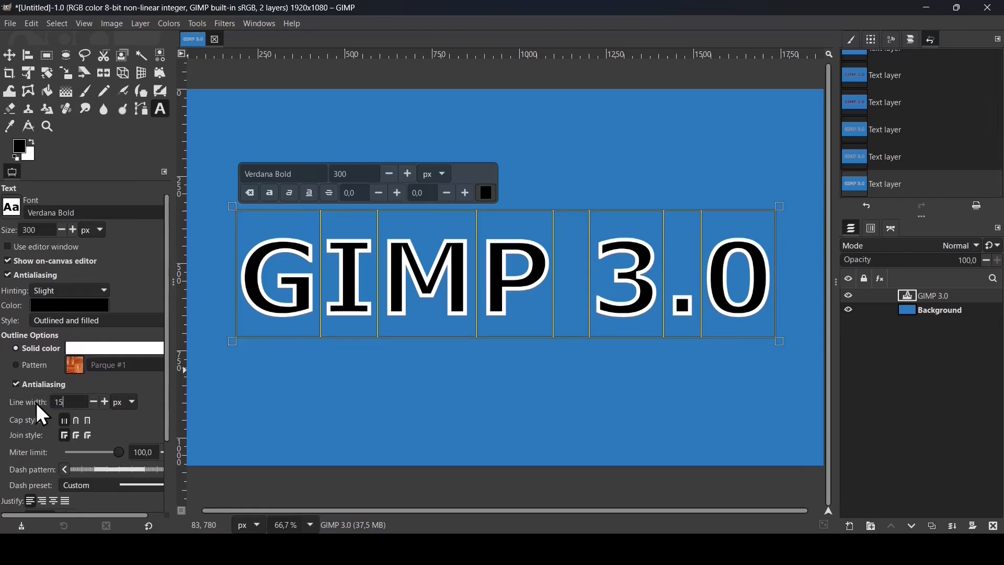
key(Return)
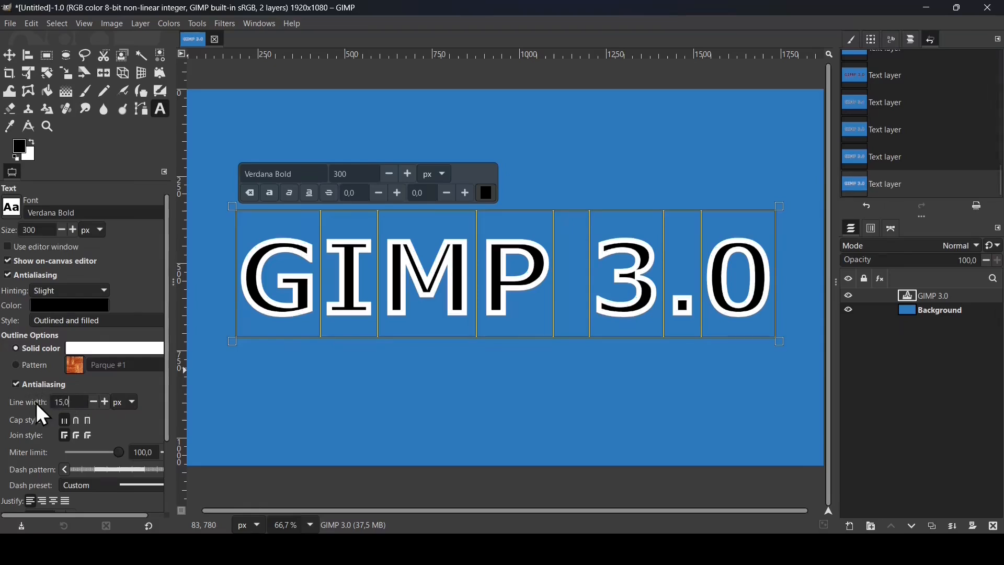
Set the outline's line width to 8 px and keep pixels as its unit
drag(76, 402, 31, 401)
text(8)
key(Return)
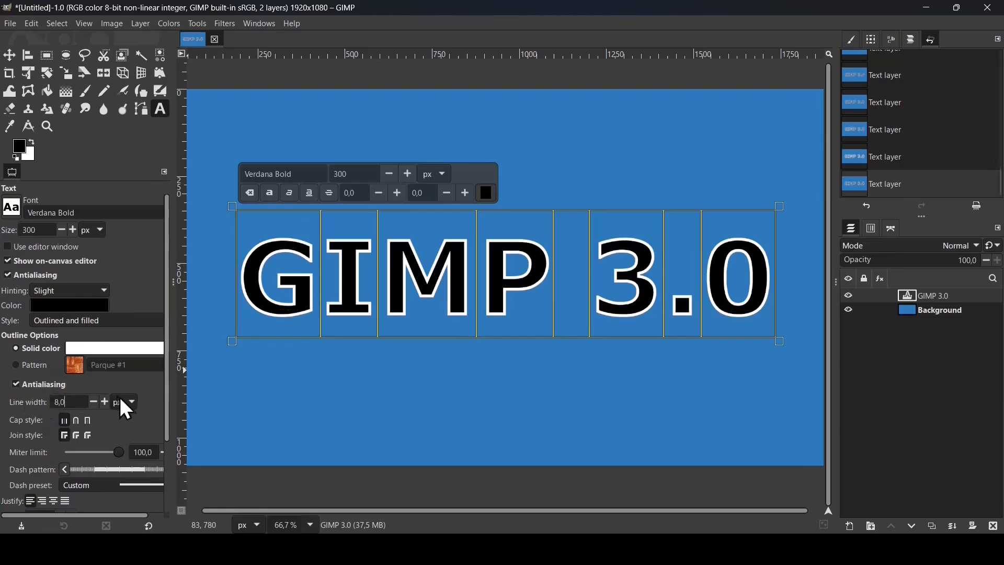
click(133, 402)
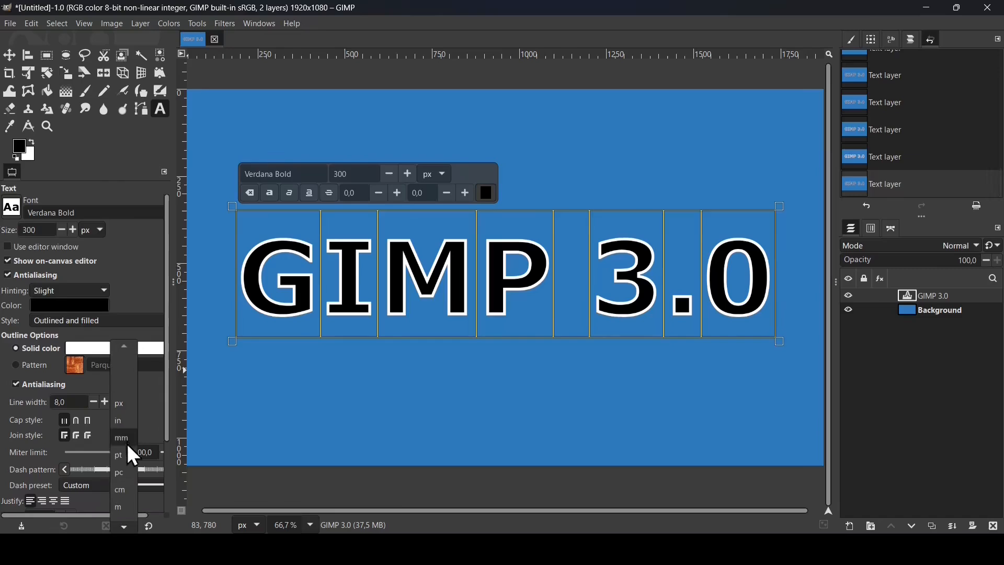
click(156, 334)
Try an outline miter limit of 0, then set it back to 100
scroll(133, 369, down, 3)
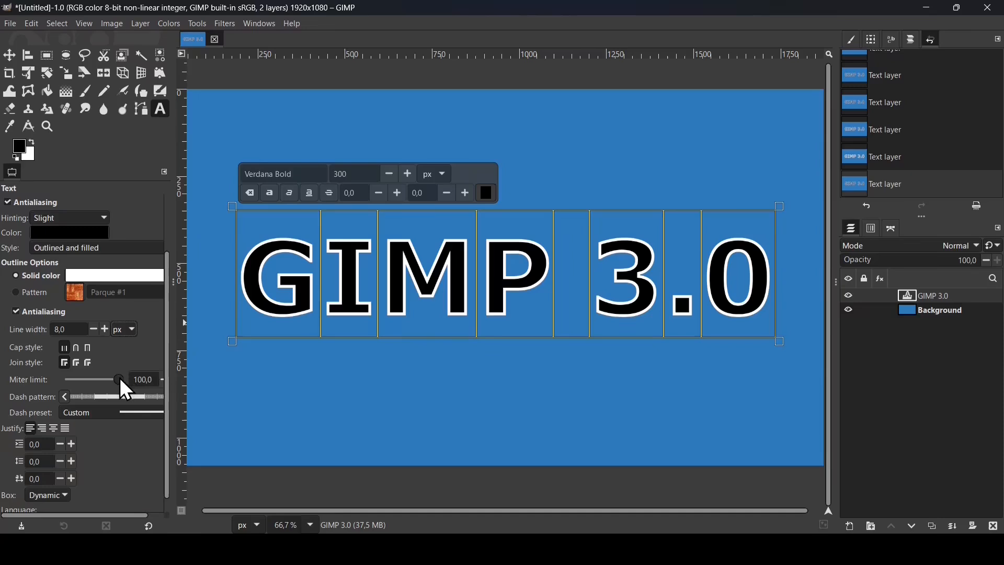
drag(119, 378, 45, 381)
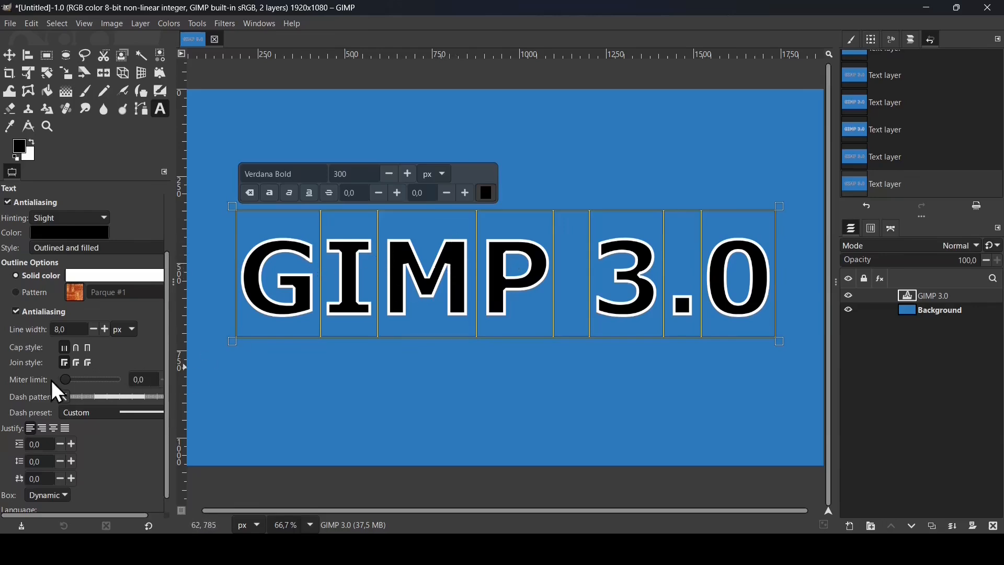
drag(65, 382, 142, 378)
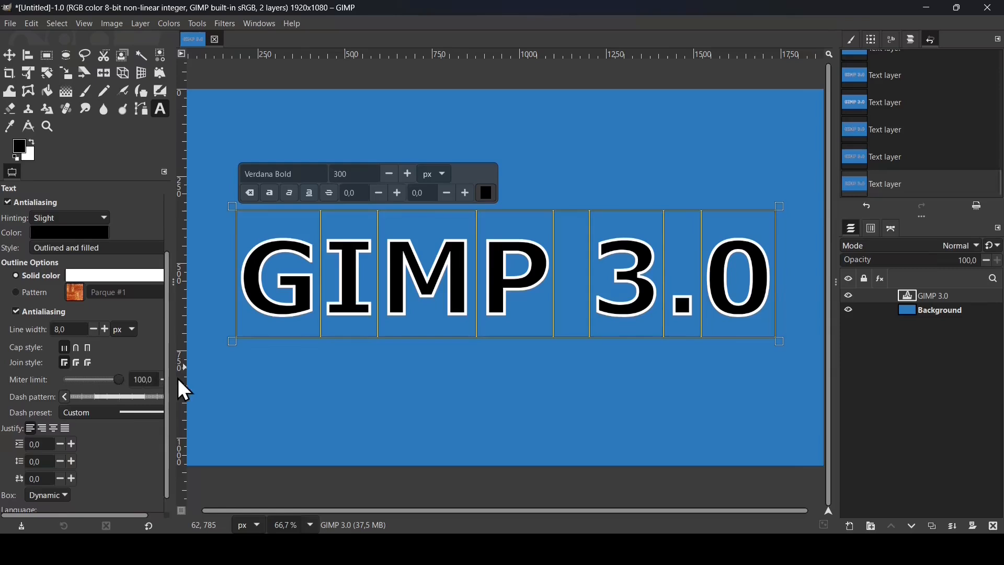
Try the Medium dashes preset on the text outline, then set the dash preset to Line
scroll(154, 391, down, 1)
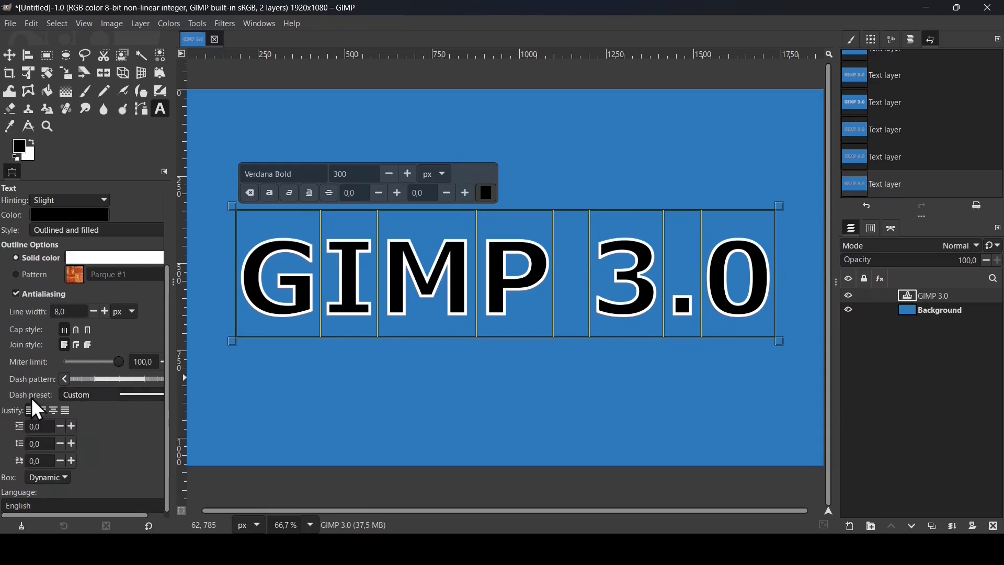
click(138, 395)
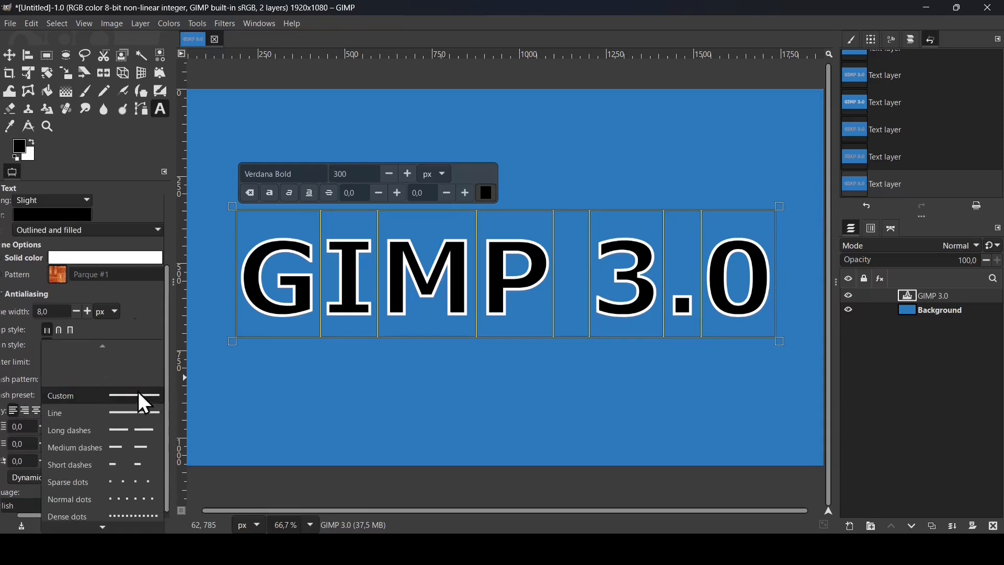
click(115, 448)
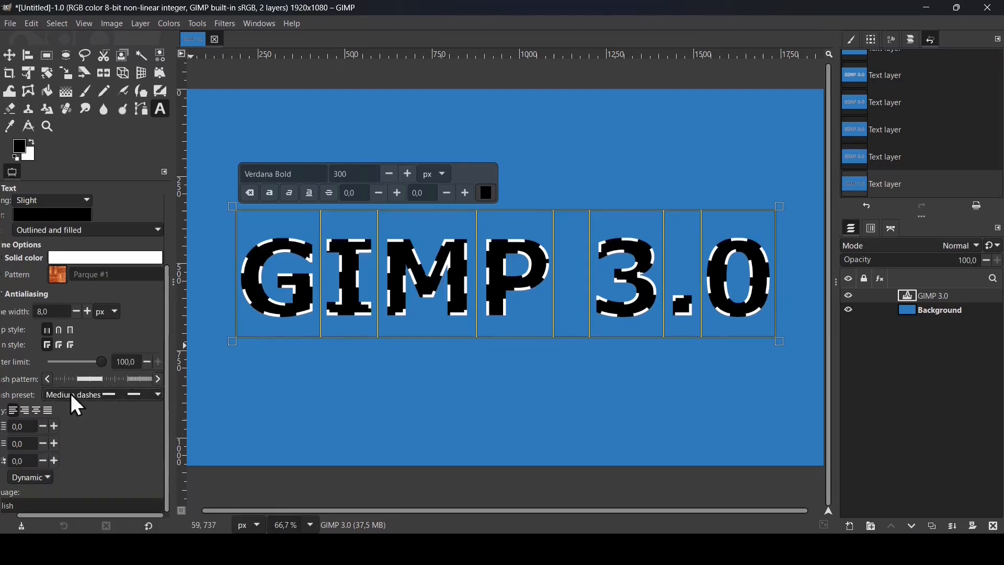
click(126, 395)
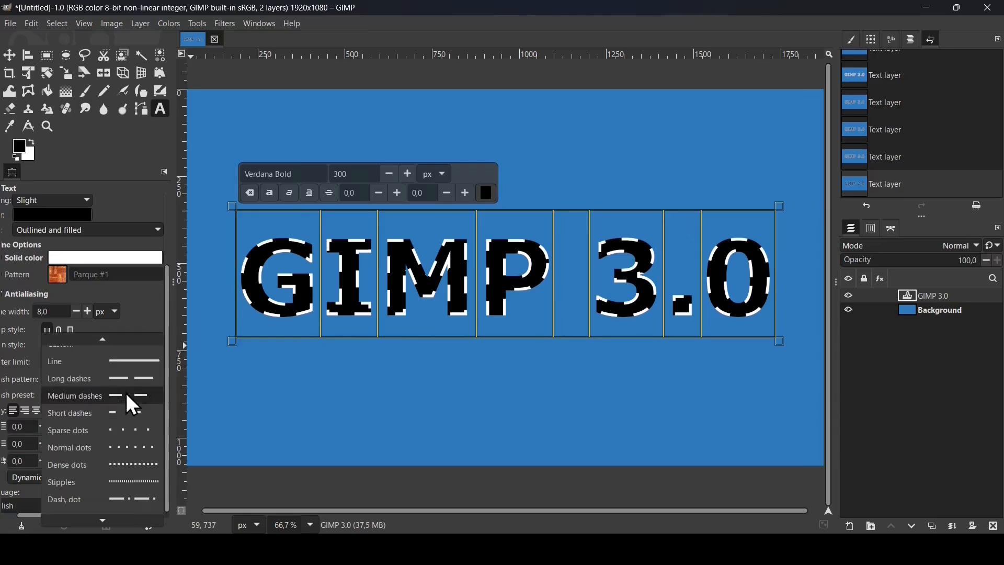
click(127, 359)
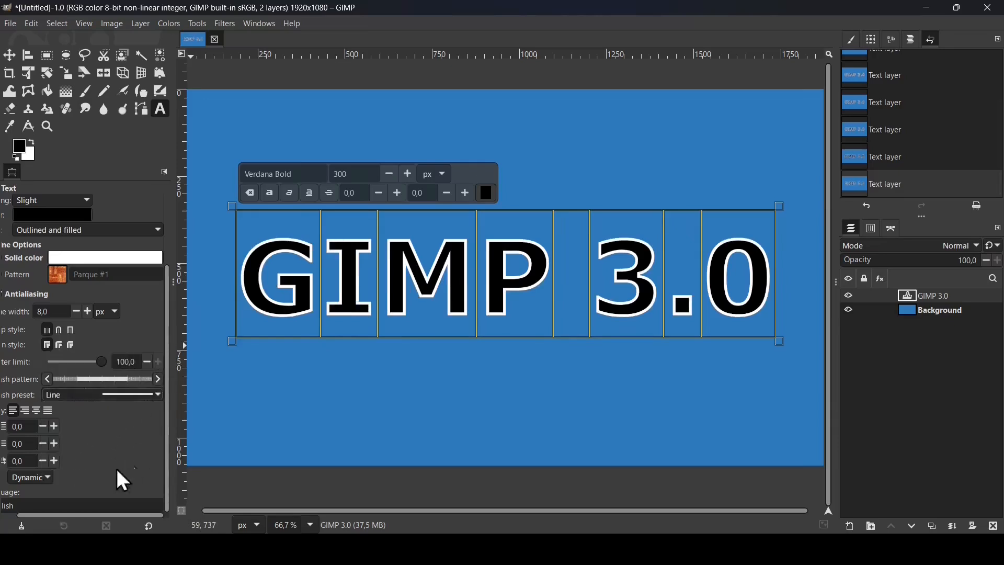
Change the text style to Outlined so only the letter contours are drawn
drag(99, 515, 83, 515)
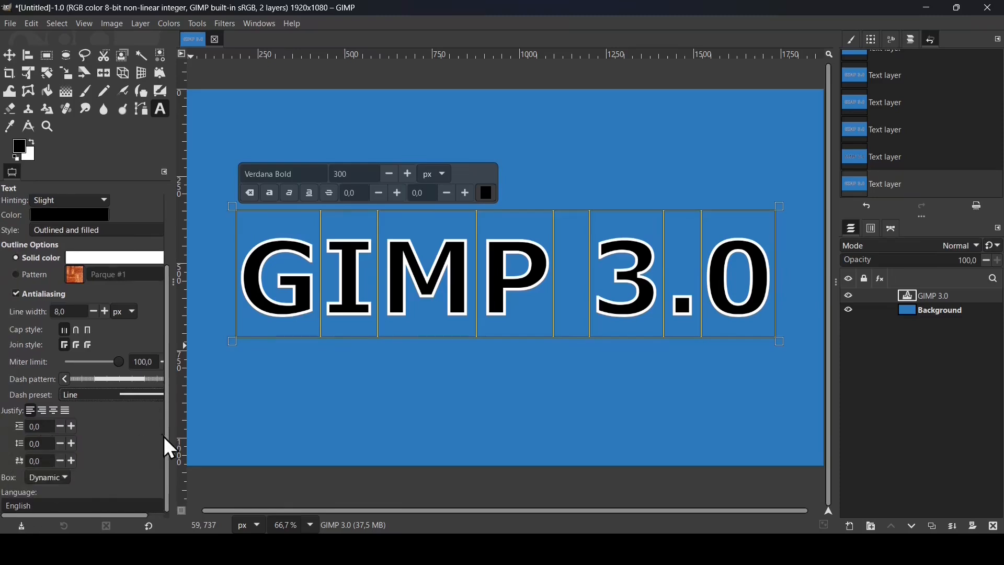
drag(163, 437, 171, 299)
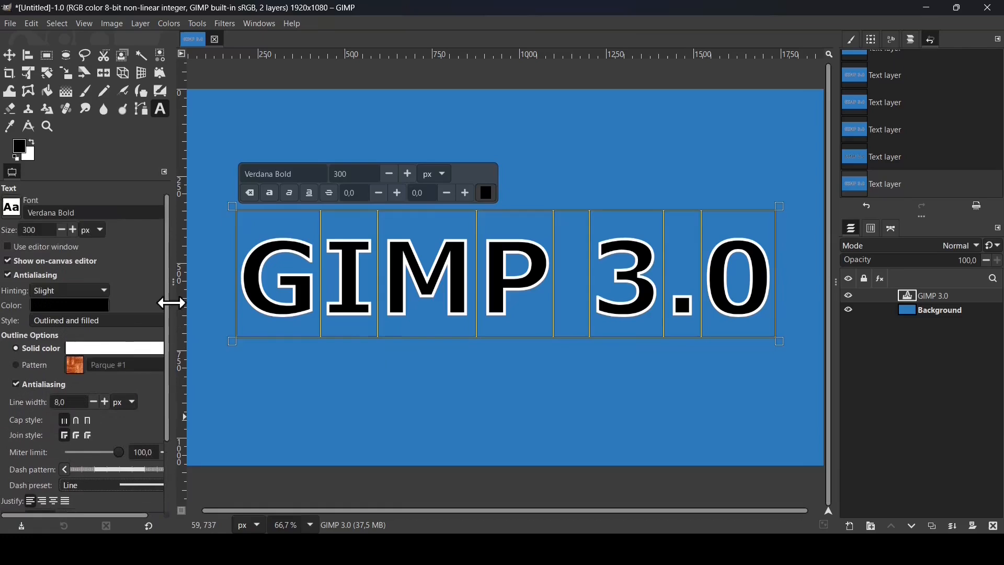
click(97, 320)
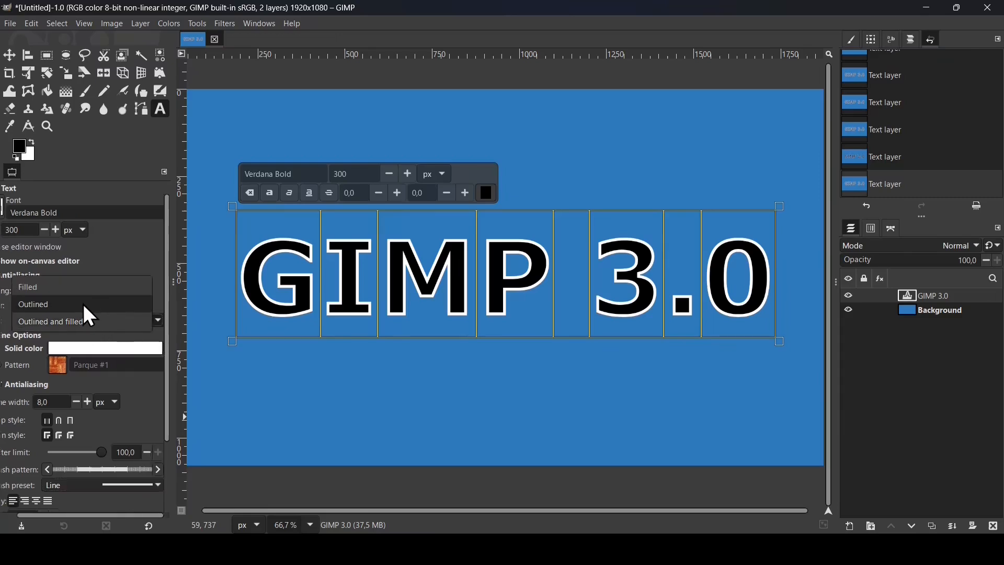
click(83, 303)
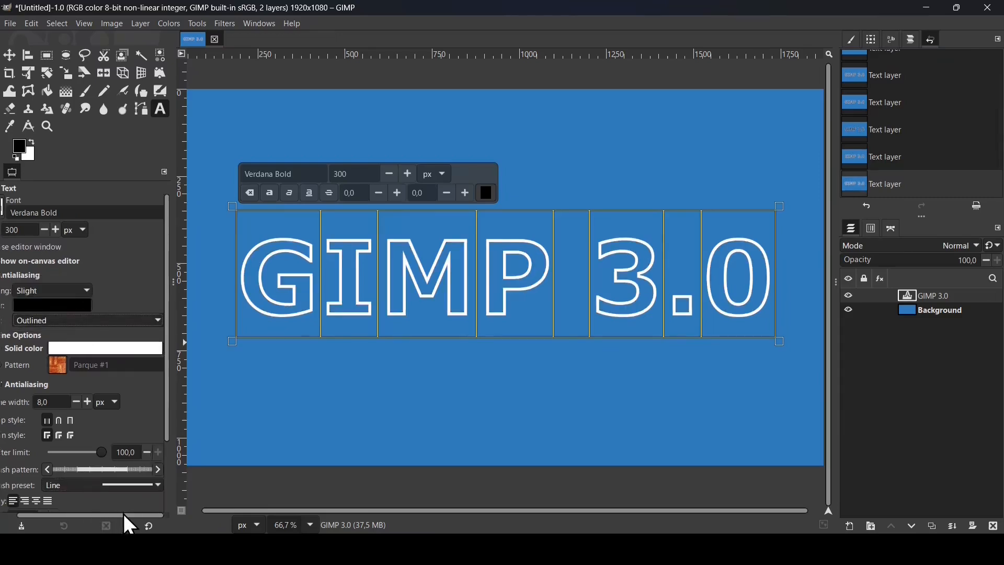
drag(122, 512, 77, 513)
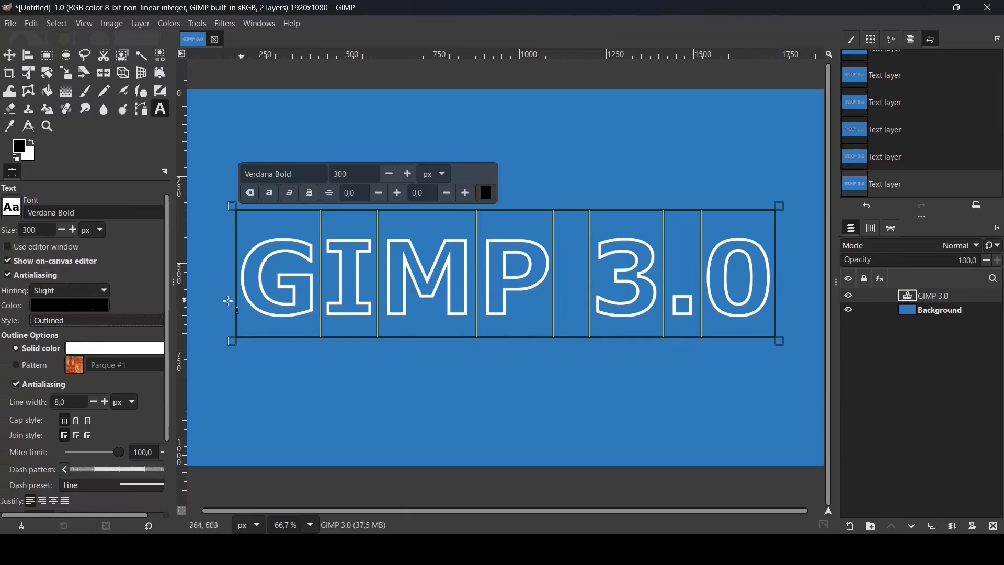
Set the outline's solid colour to light red ff4a4a
click(113, 350)
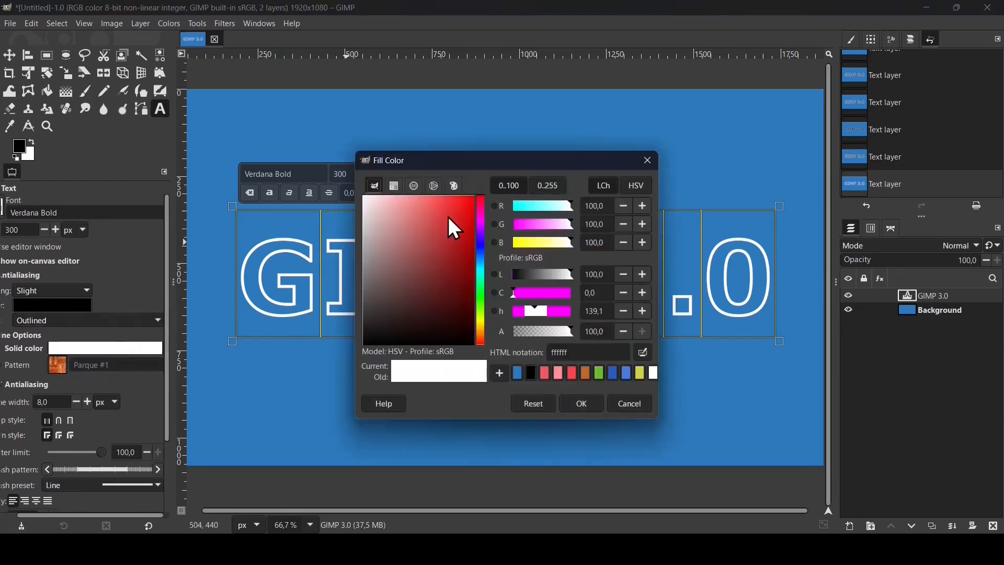
drag(447, 216, 443, 157)
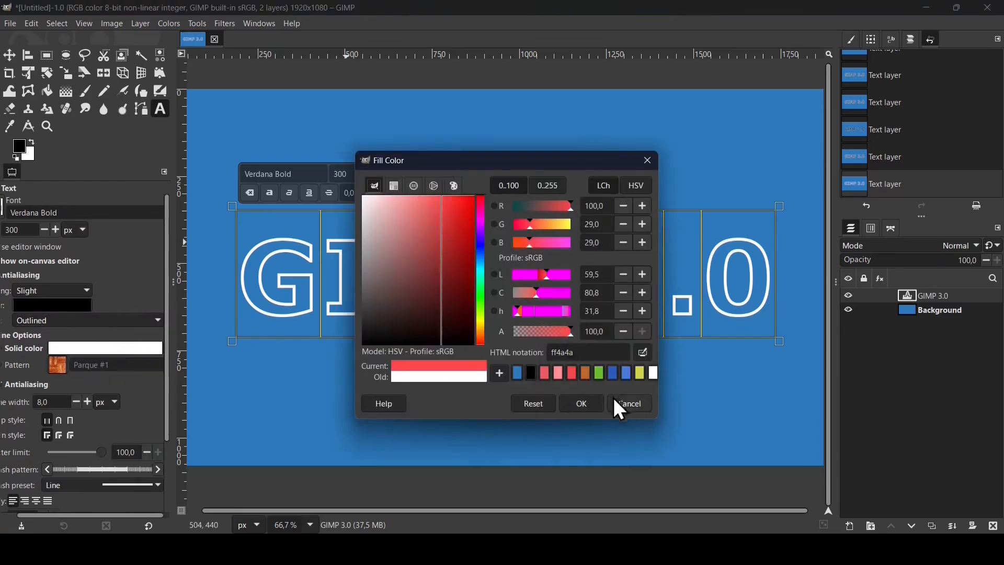
click(585, 405)
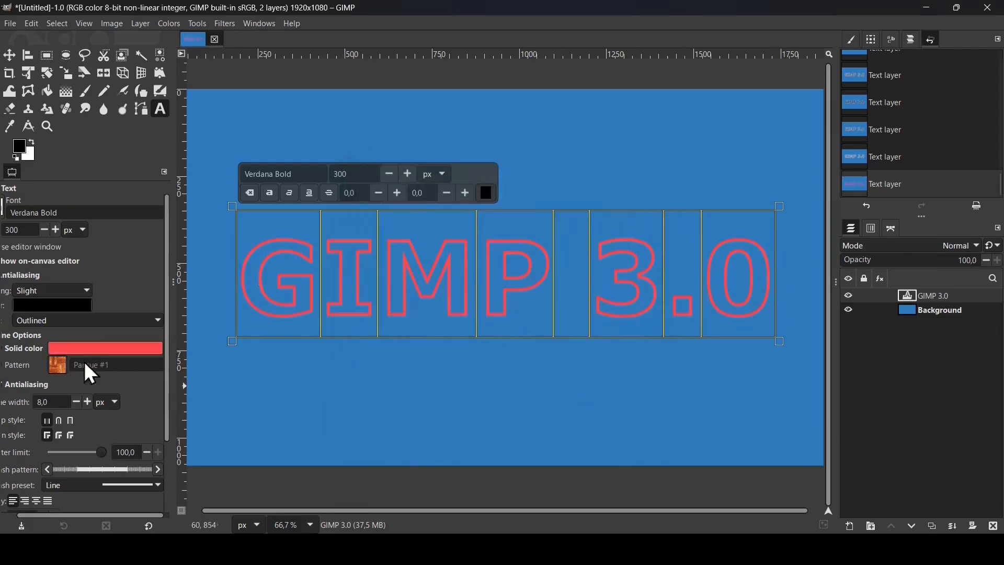
Switch the outline from a solid colour to a pattern and choose the Nops pattern
click(28, 368)
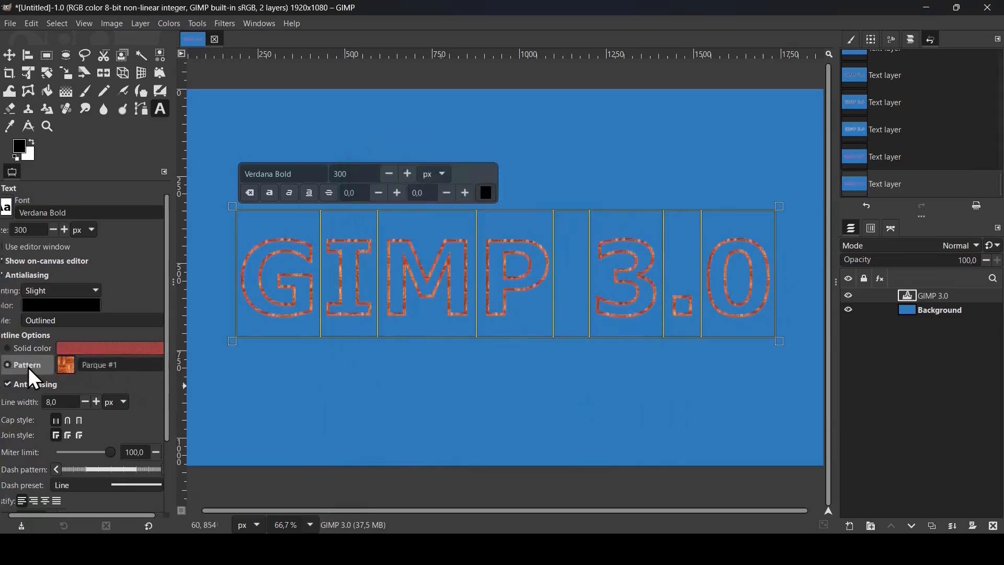
click(67, 369)
click(117, 212)
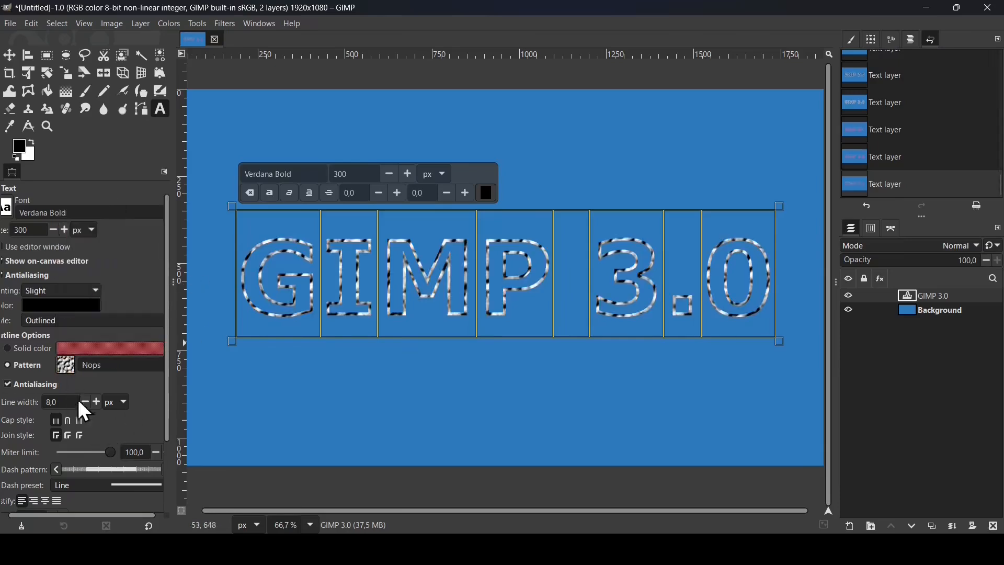
Increase the patterned outline's line width in single steps to 12 px
click(96, 402)
click(96, 402)
click(96, 402)
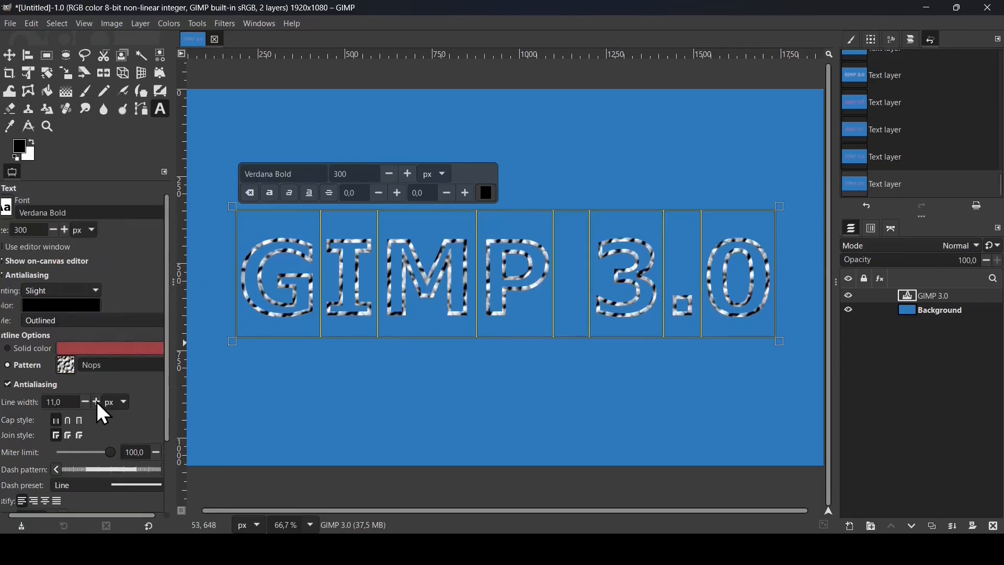
click(96, 402)
Set the text style back to Outlined and filled
drag(108, 516, 51, 512)
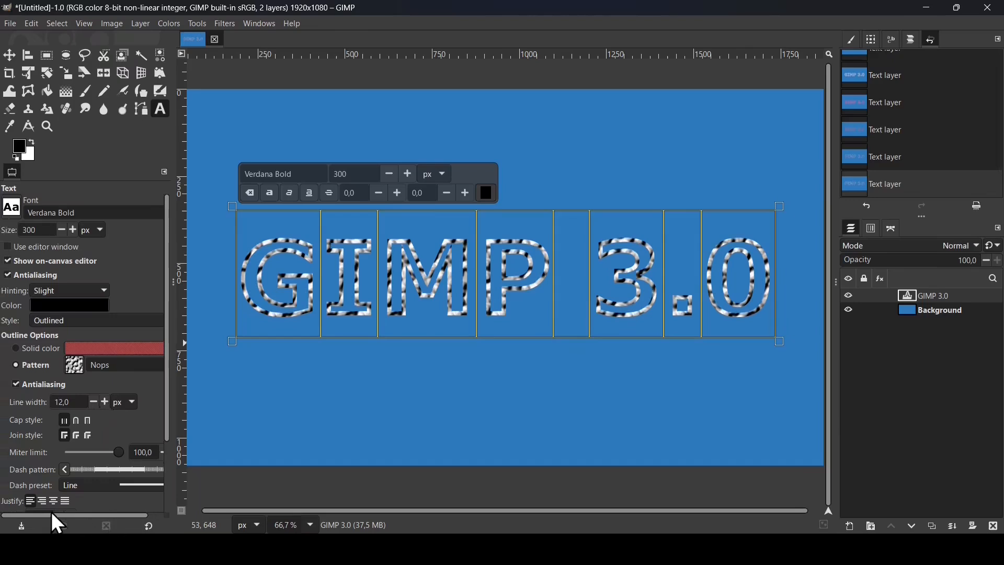
click(108, 321)
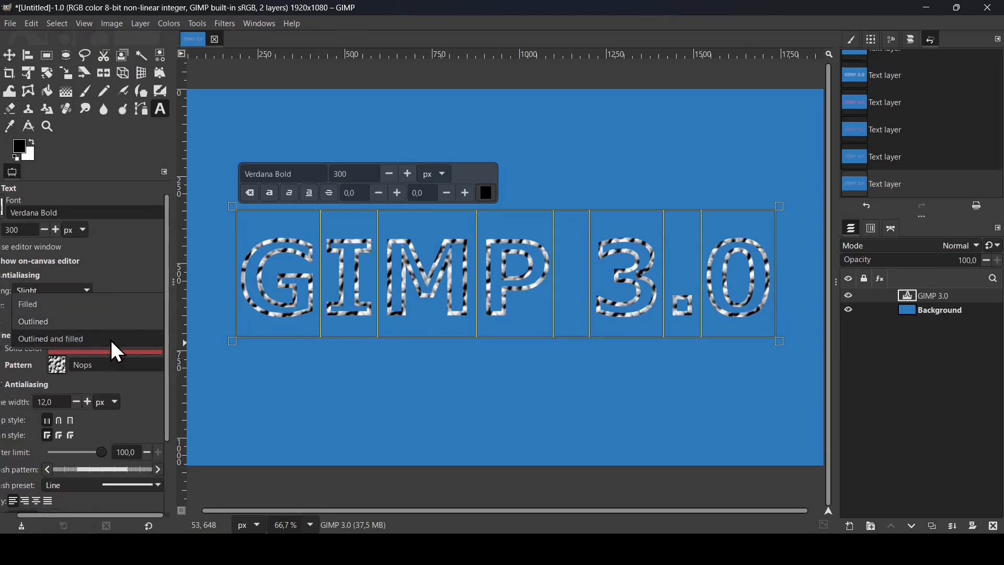
click(110, 337)
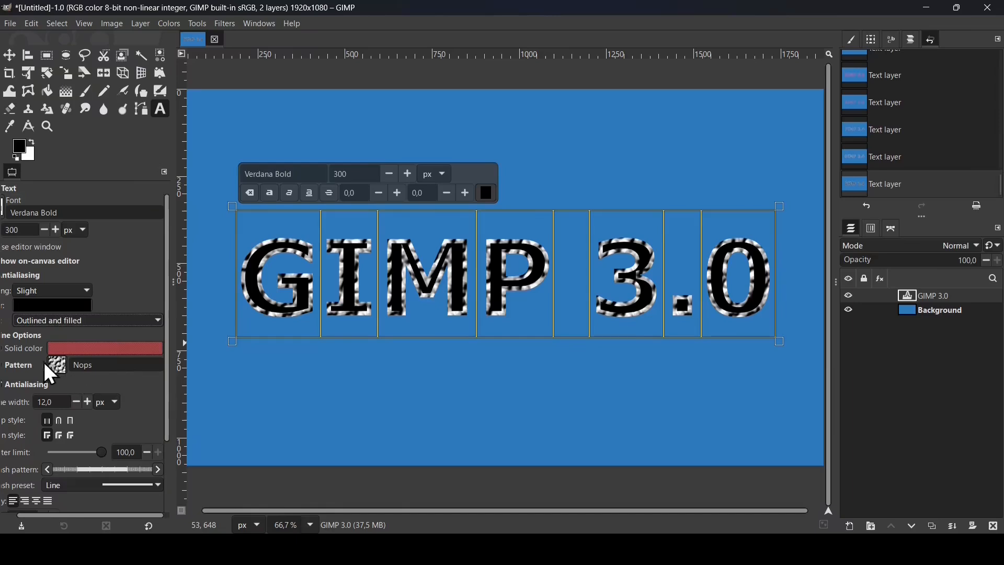
Make the outline a solid white ffffff and reduce its line width to 8 px
click(26, 350)
click(137, 349)
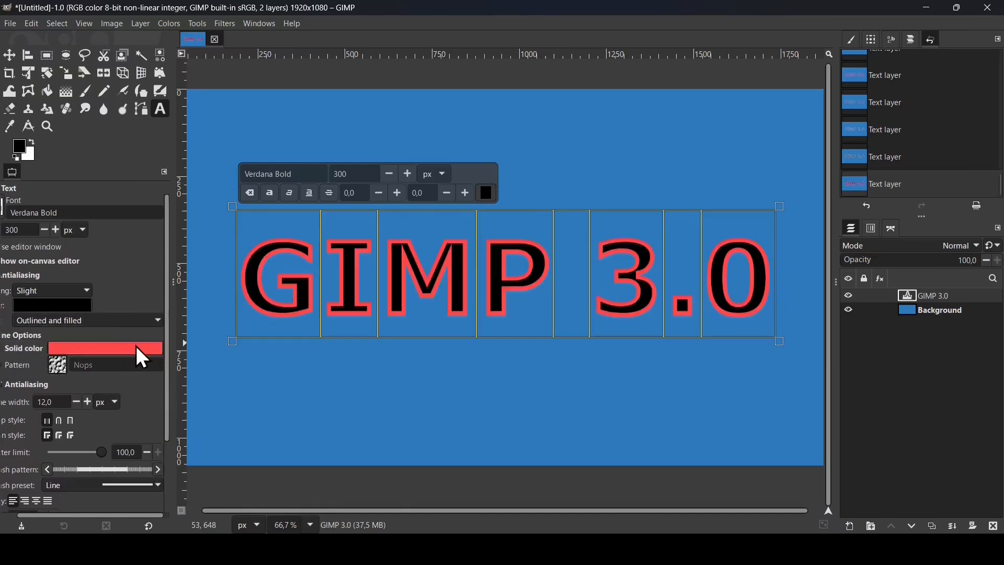
drag(408, 247, 329, 177)
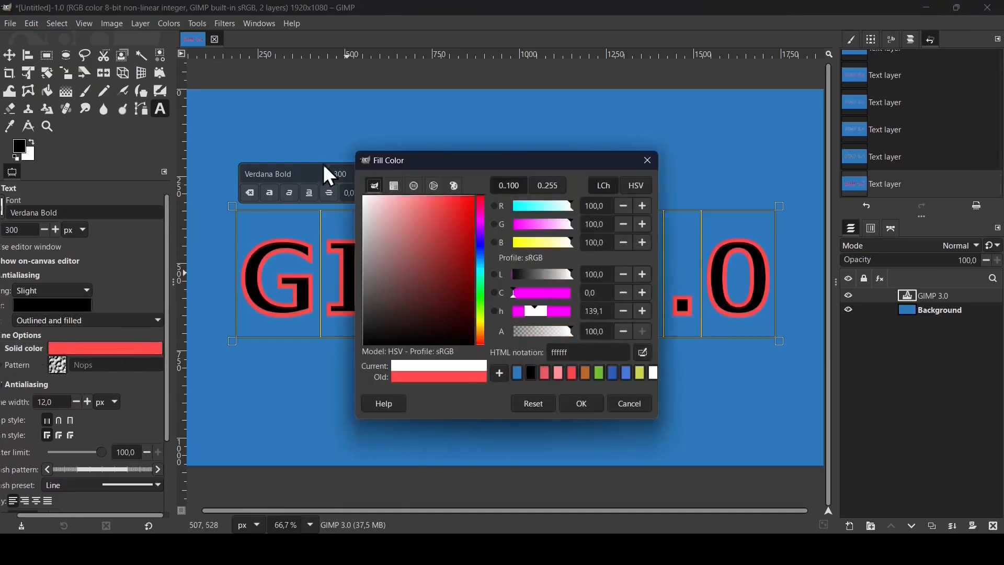
click(585, 407)
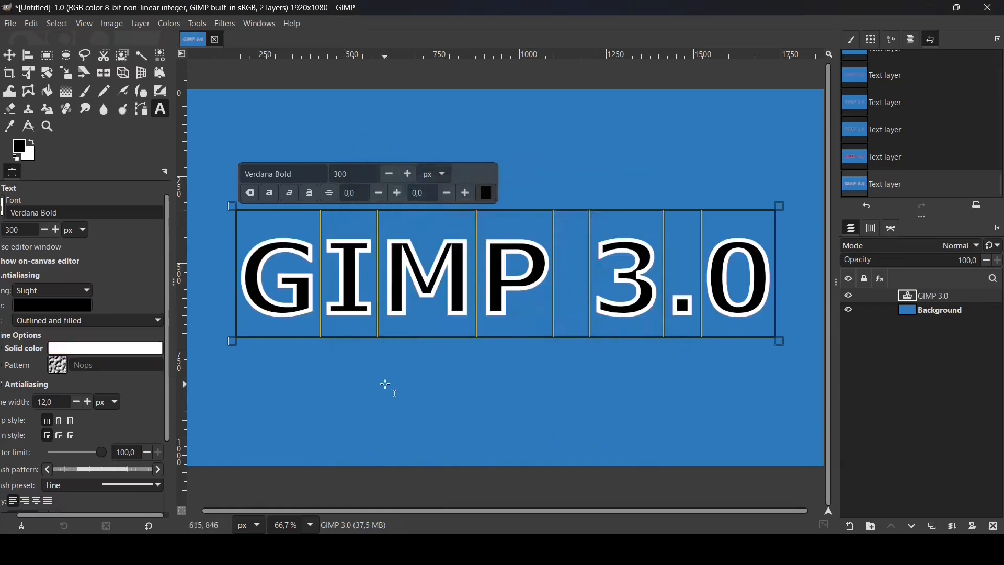
click(73, 403)
click(74, 404)
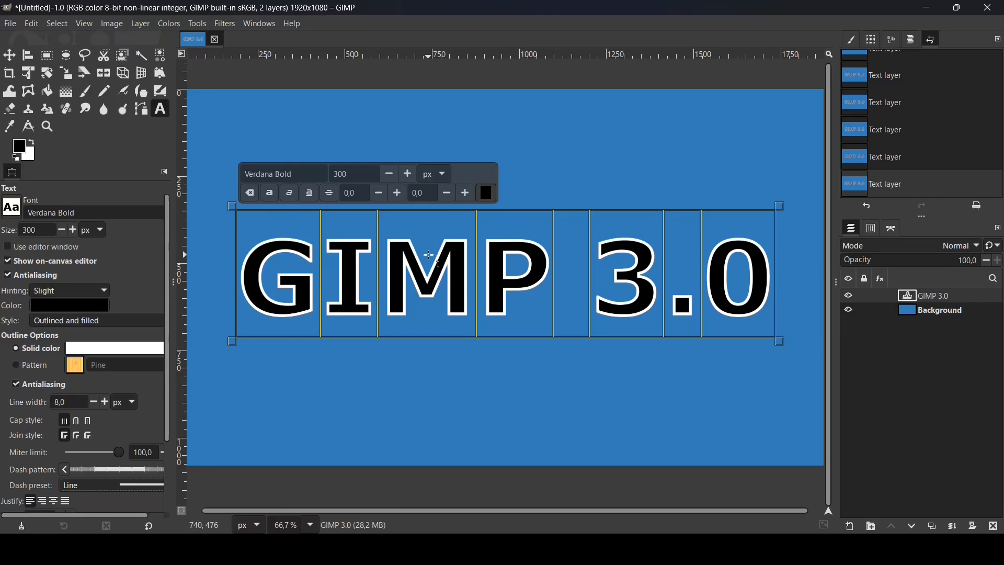
Replace the layer's text with "BOLD", then change it back to "GIMP 3.0"
click(380, 258)
text(BOLD)
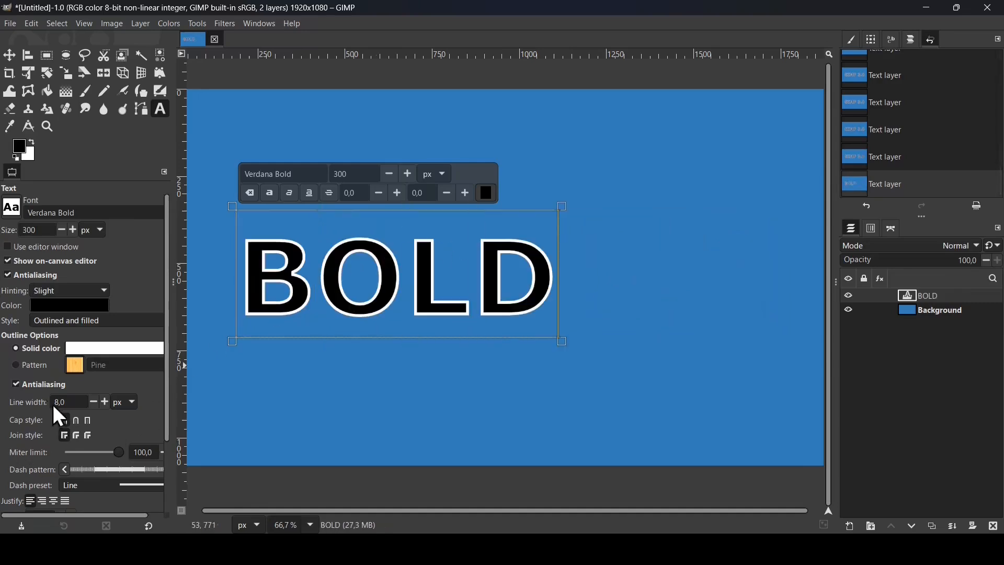
click(278, 314)
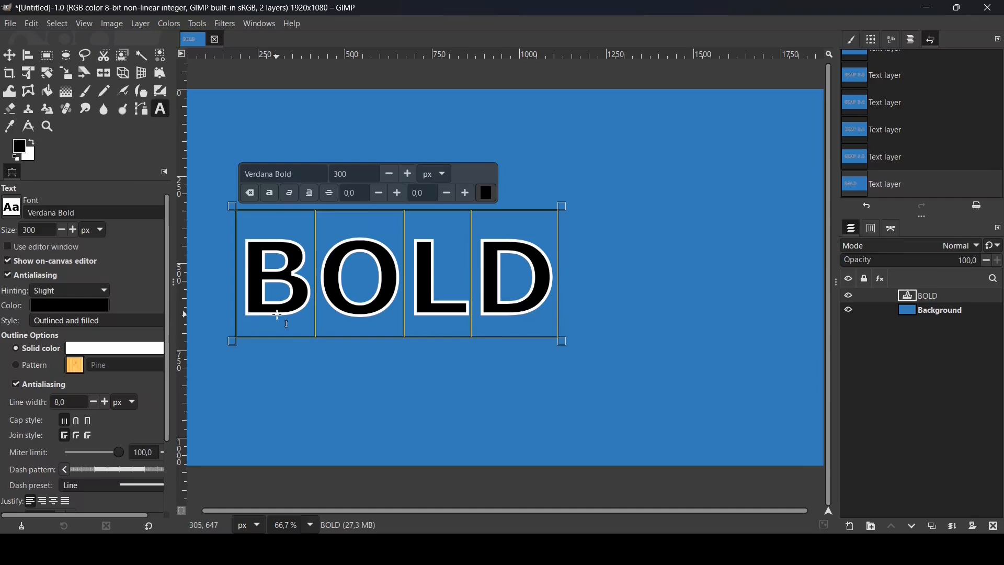
text(GIMP 3.0)
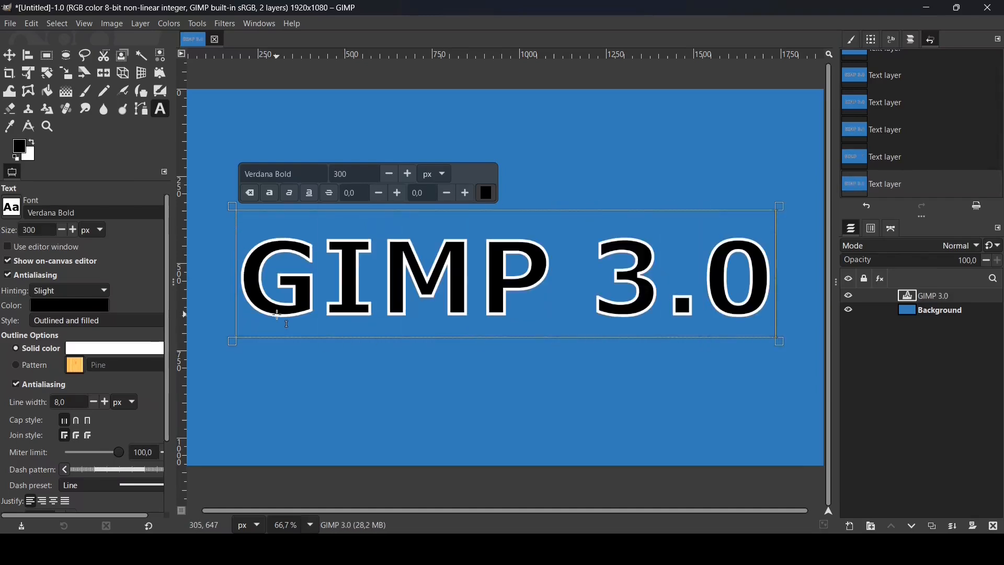
Open the list of layer commands for the GIMP 3.0 text layer
right_click(911, 294)
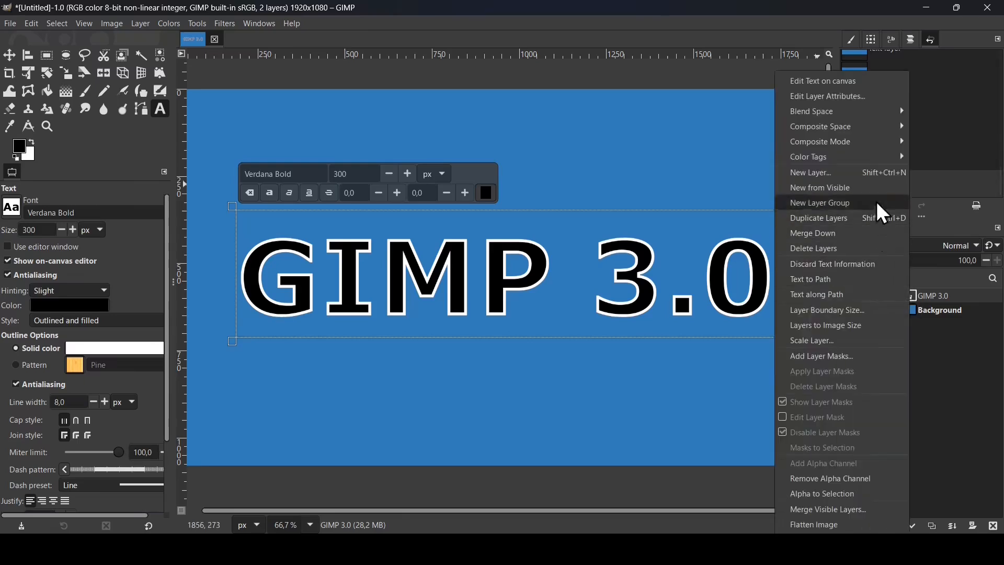